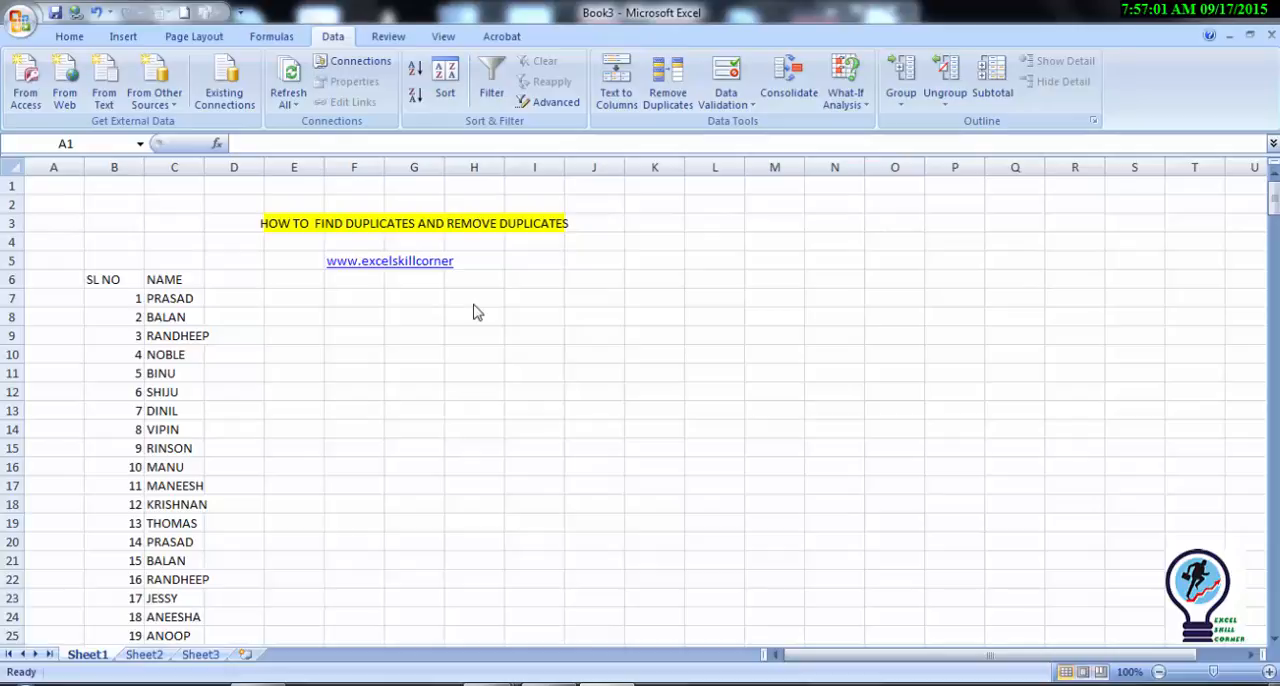
# Step: Look through the NAME column from its header to the last entry for repeated names
pyautogui.click(151, 274)
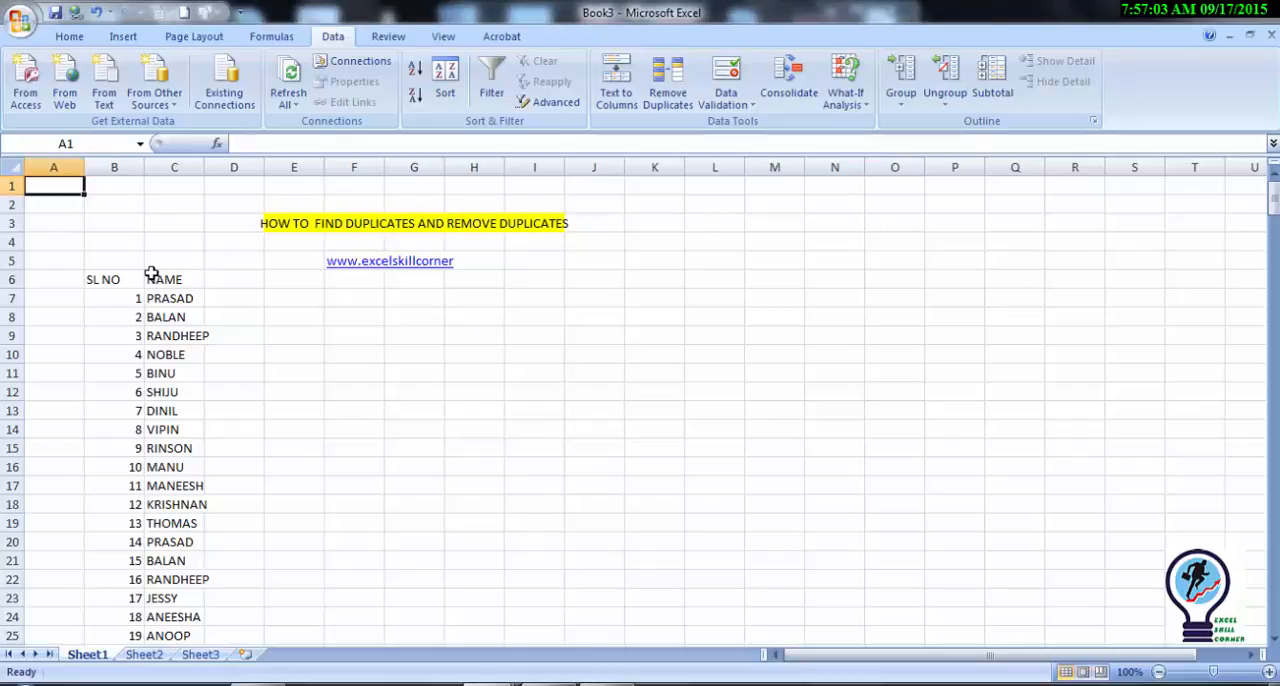
pyautogui.click(157, 282)
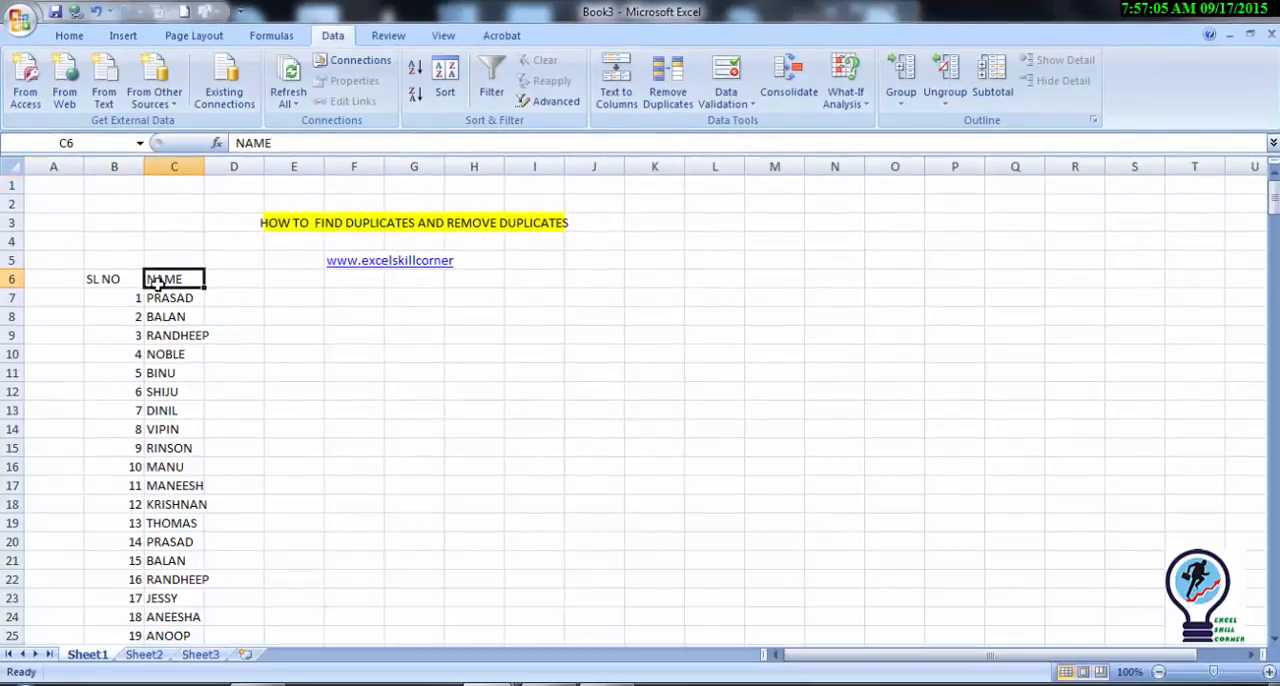
pyautogui.press('Down')
pyautogui.press('Down')
pyautogui.press('Down')
pyautogui.press('Down')
pyautogui.press('Down')
pyautogui.press('Down')
pyautogui.press('Down')
pyautogui.press('Down')
pyautogui.press('Down')
pyautogui.press('Down')
pyautogui.press('Down')
pyautogui.press('Down')
pyautogui.press('Down')
pyautogui.press('Down')
pyautogui.press('Down')
pyautogui.press('Down')
pyautogui.press('Down')
pyautogui.press('Down')
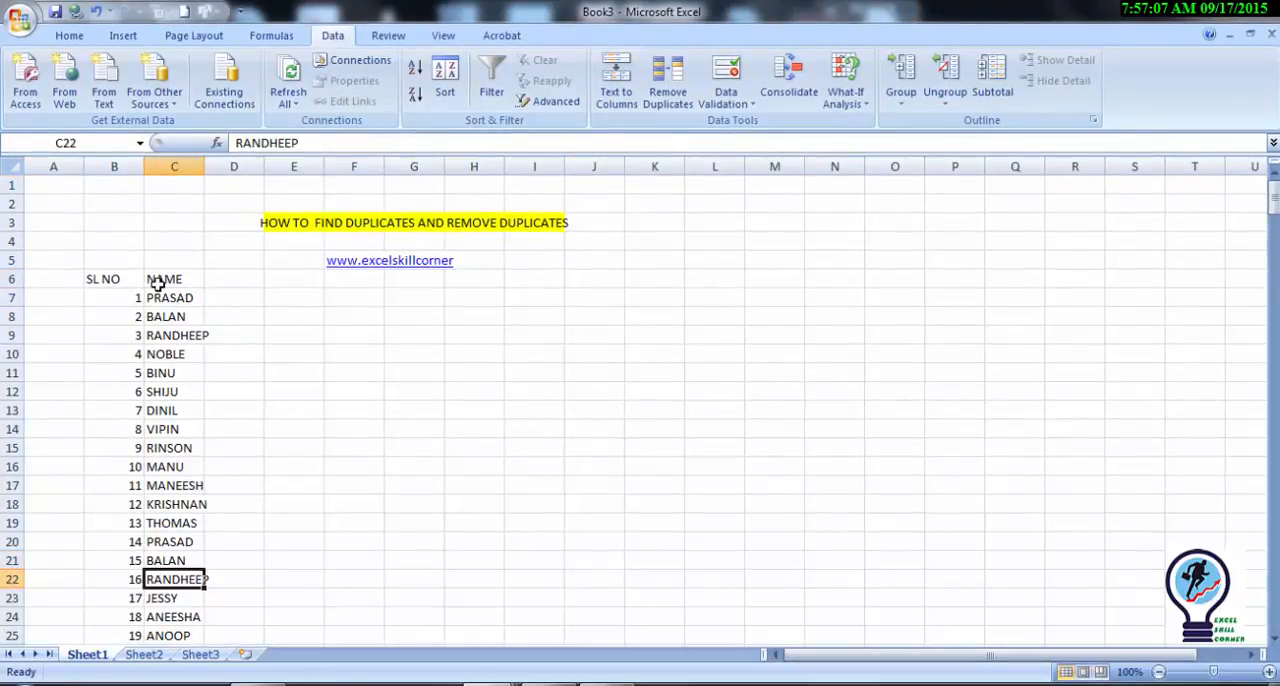
pyautogui.press('Down')
pyautogui.press('Down')
pyautogui.press('Down')
pyautogui.press('Down')
pyautogui.press('Down')
pyautogui.press('Down')
pyautogui.press('Down')
pyautogui.press('Down')
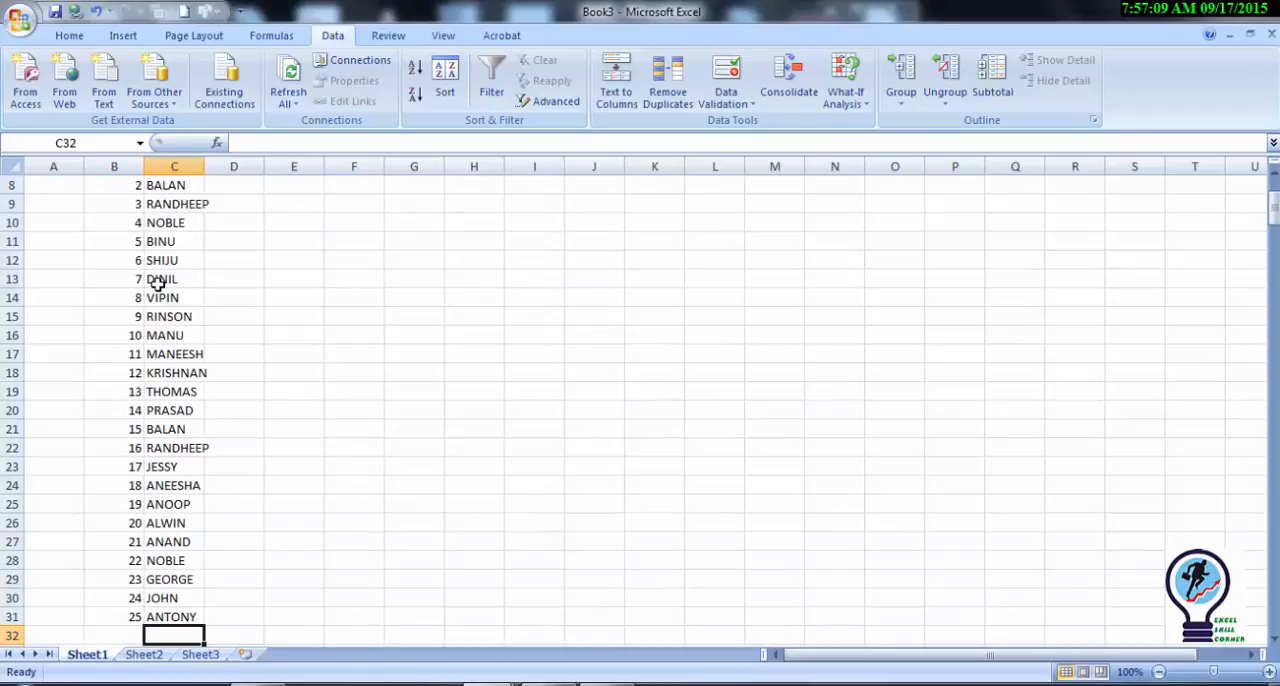
pyautogui.press('Up')
pyautogui.press('Up')
pyautogui.press('Up')
pyautogui.press('Up')
pyautogui.press('Up')
pyautogui.press('Up')
pyautogui.press('Up')
pyautogui.press('Up')
pyautogui.press('Up')
pyautogui.press('Up')
pyautogui.press('Up')
pyautogui.press('Up')
pyautogui.press('Up')
pyautogui.press('Up')
pyautogui.press('Up')
pyautogui.press('Up')
pyautogui.press('Up')
pyautogui.press('Up')
pyautogui.press('Up')
pyautogui.press('Up')
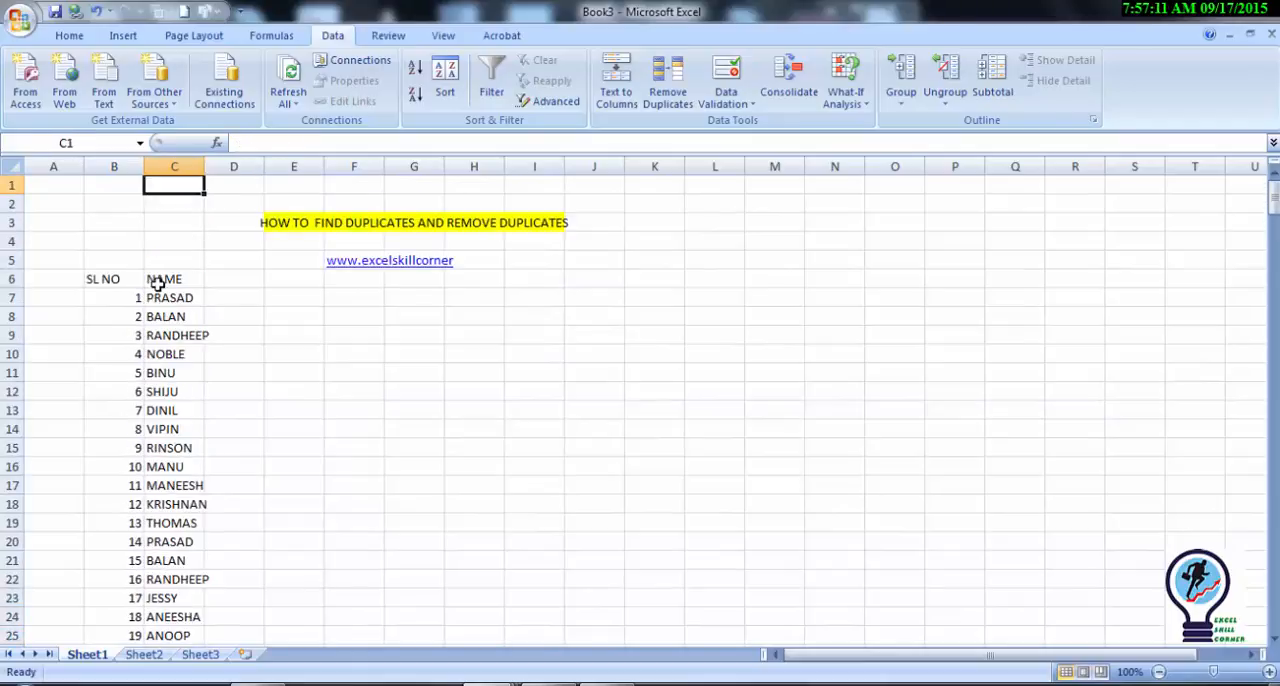
pyautogui.press('Down')
pyautogui.press('Down')
pyautogui.press('Down')
pyautogui.press('Down')
pyautogui.press('Down')
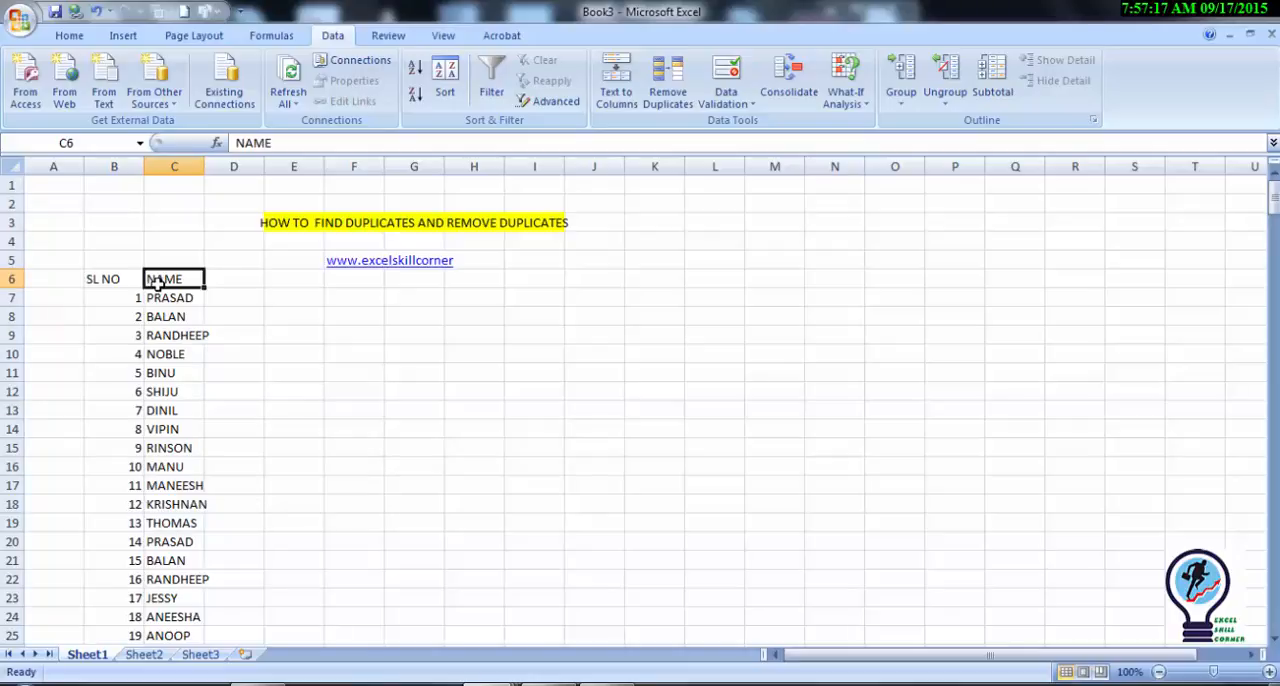
pyautogui.press('Down')
pyautogui.press('Down')
pyautogui.press('Down')
pyautogui.press('Down')
pyautogui.press('Down')
pyautogui.press('Down')
pyautogui.press('Down')
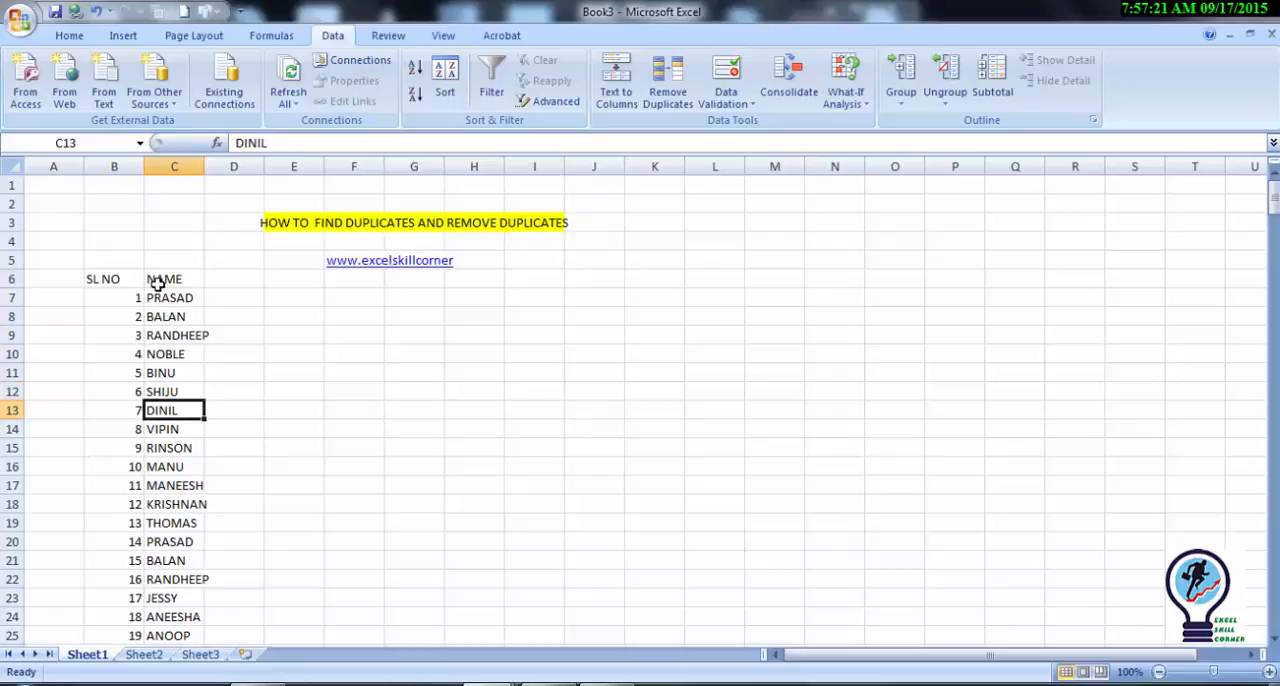
pyautogui.press('Up')
pyautogui.press('Up')
pyautogui.press('Up')
pyautogui.press('Up')
pyautogui.press('Up')
pyautogui.press('Up')
pyautogui.press('Up')
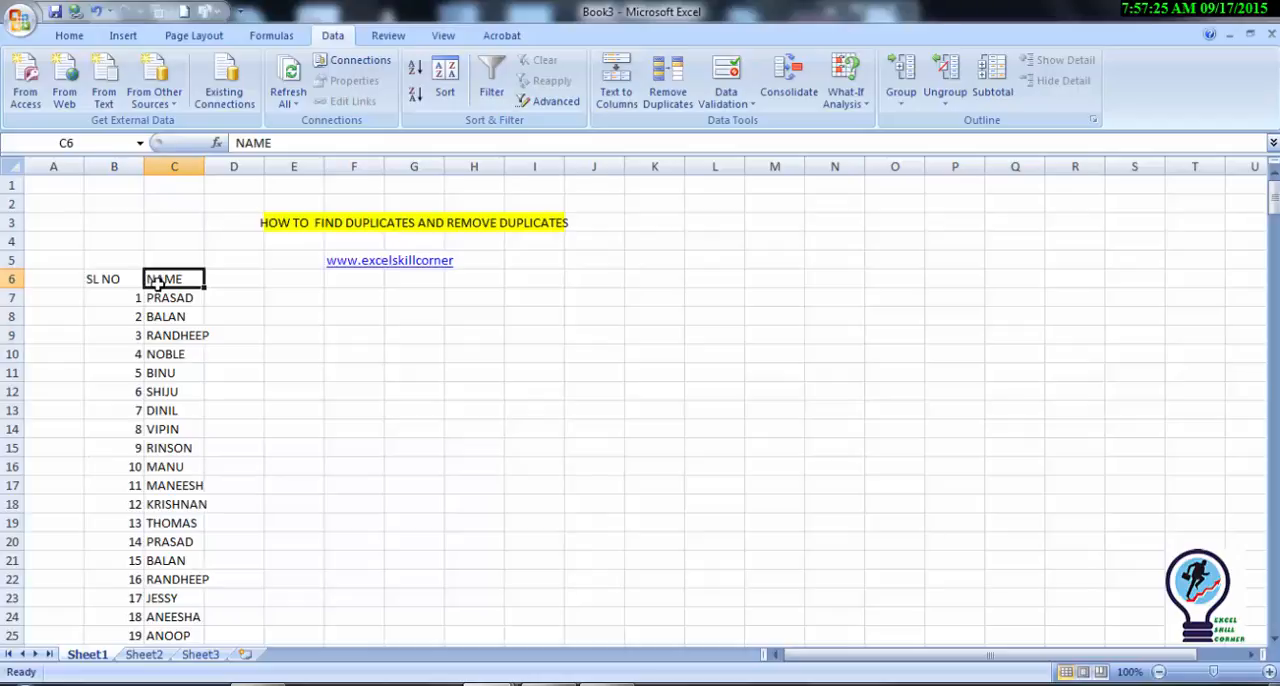
# Step: Enter the first method beside the name list, with 1 in E9 and PIVOT TABLE in F9
pyautogui.press('Right')
pyautogui.press('Right')
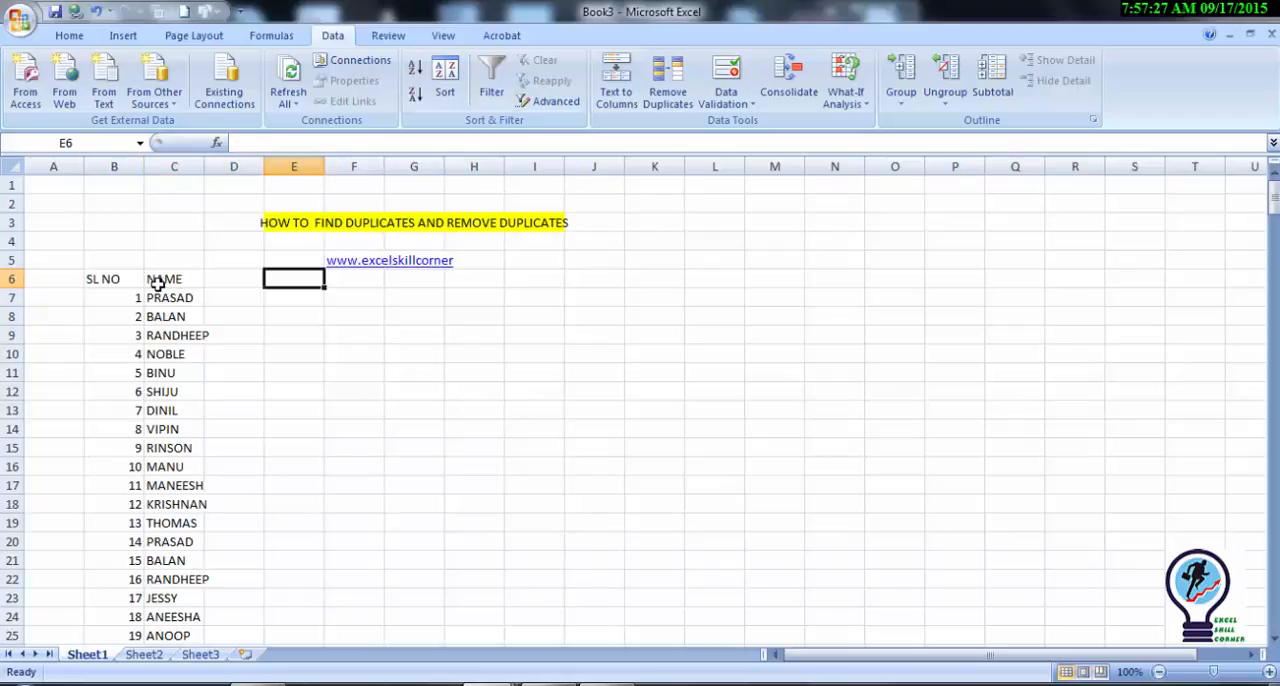
pyautogui.press('Down')
pyautogui.press('Right')
pyautogui.press('Down')
pyautogui.press('Down')
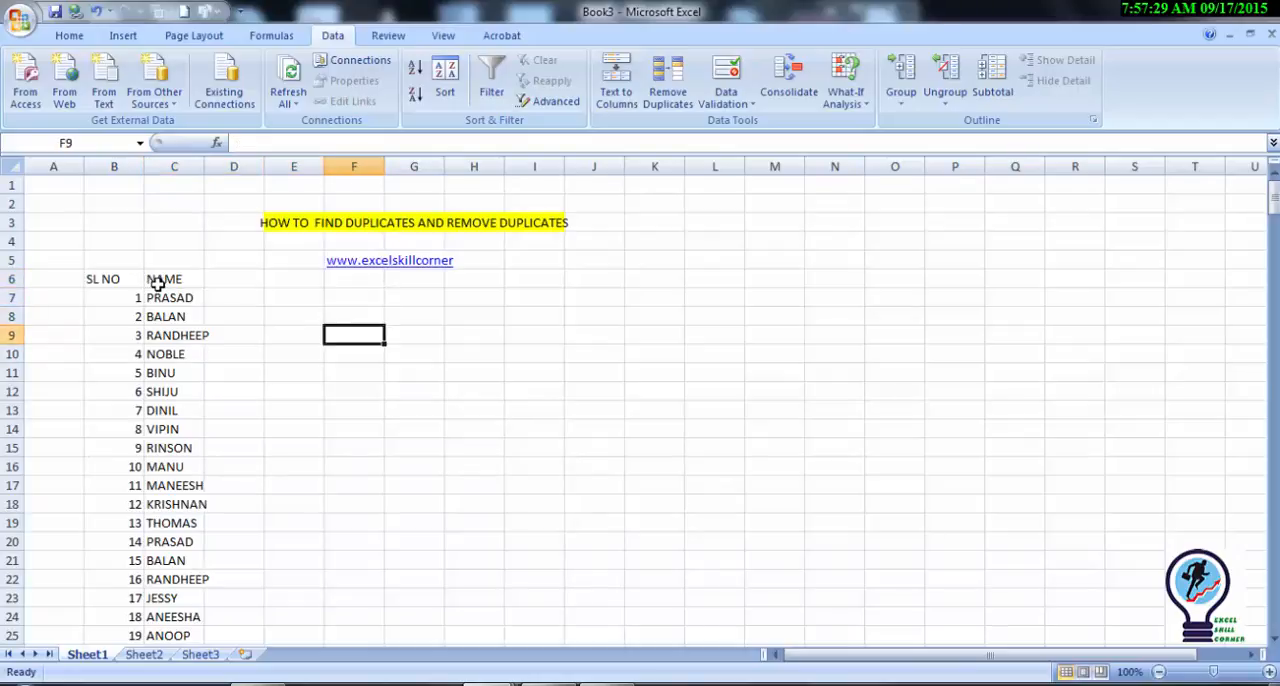
pyautogui.write('P')
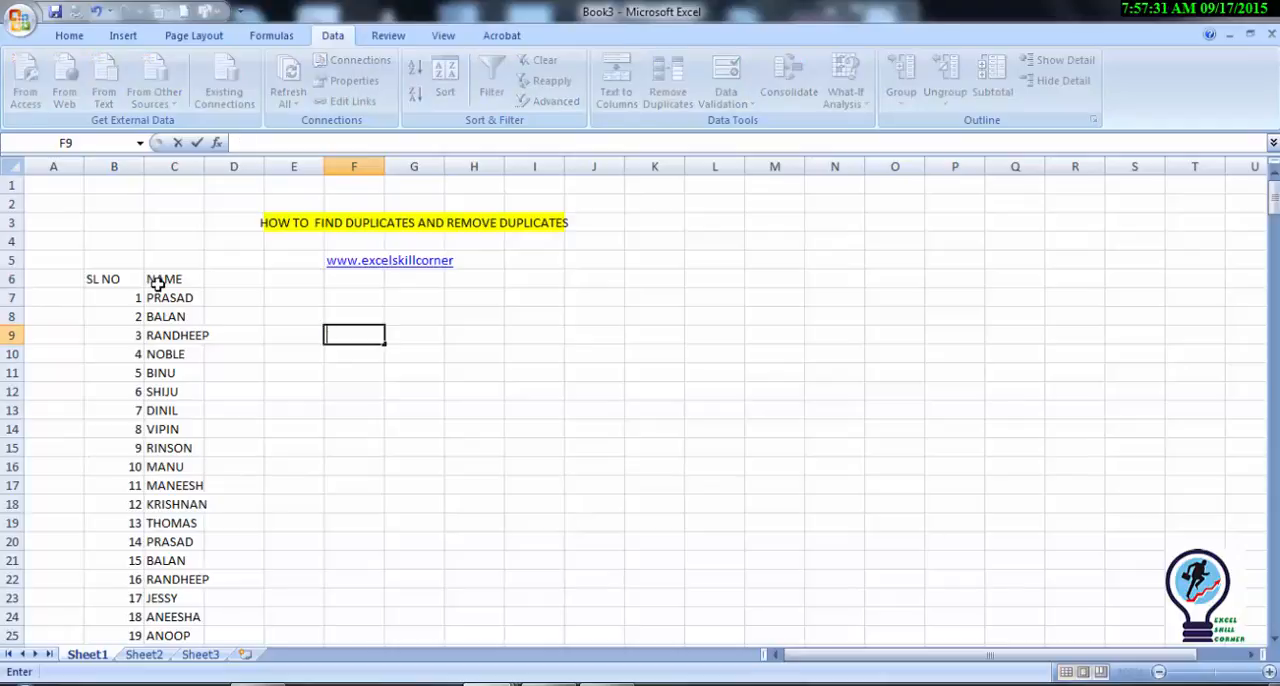
pyautogui.write('P')
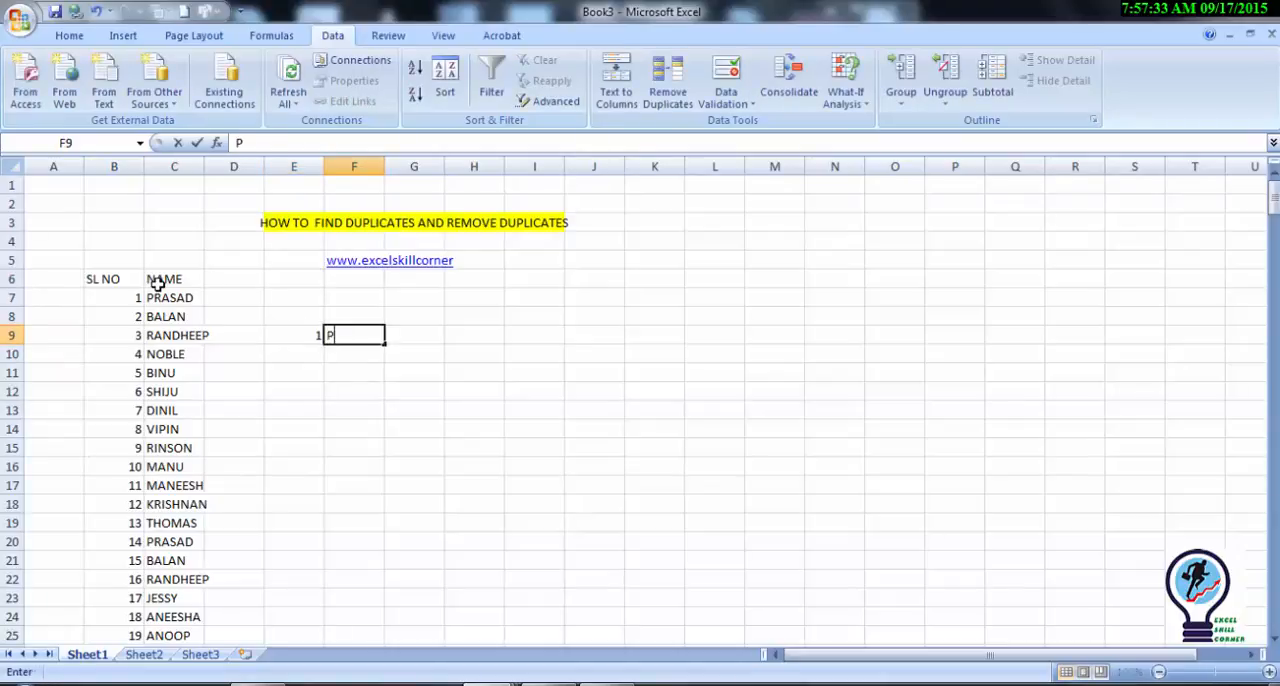
pyautogui.write('IVOT T')
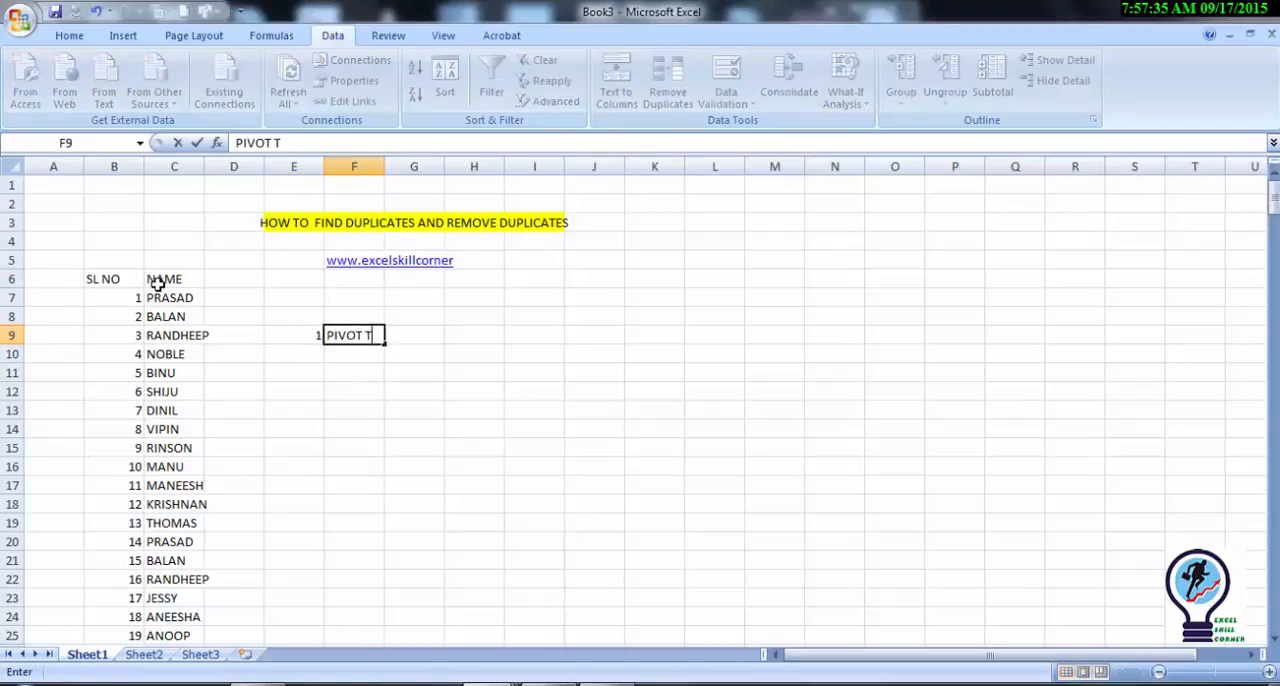
pyautogui.write('ABLE')
pyautogui.press('Return')
# Step: Add the second method in row 10, with 2 in E10 and CONDITIONAL FORMATTING in F10
pyautogui.write('2')
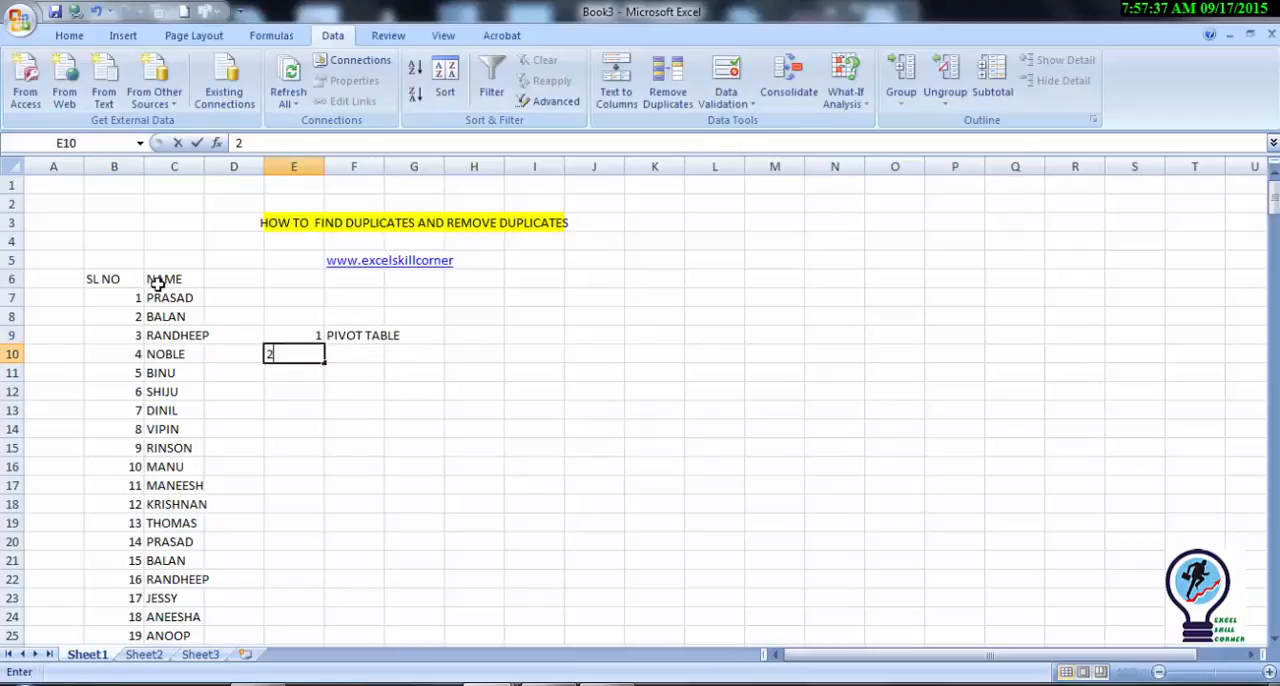
pyautogui.press('Tab')
pyautogui.write('CON')
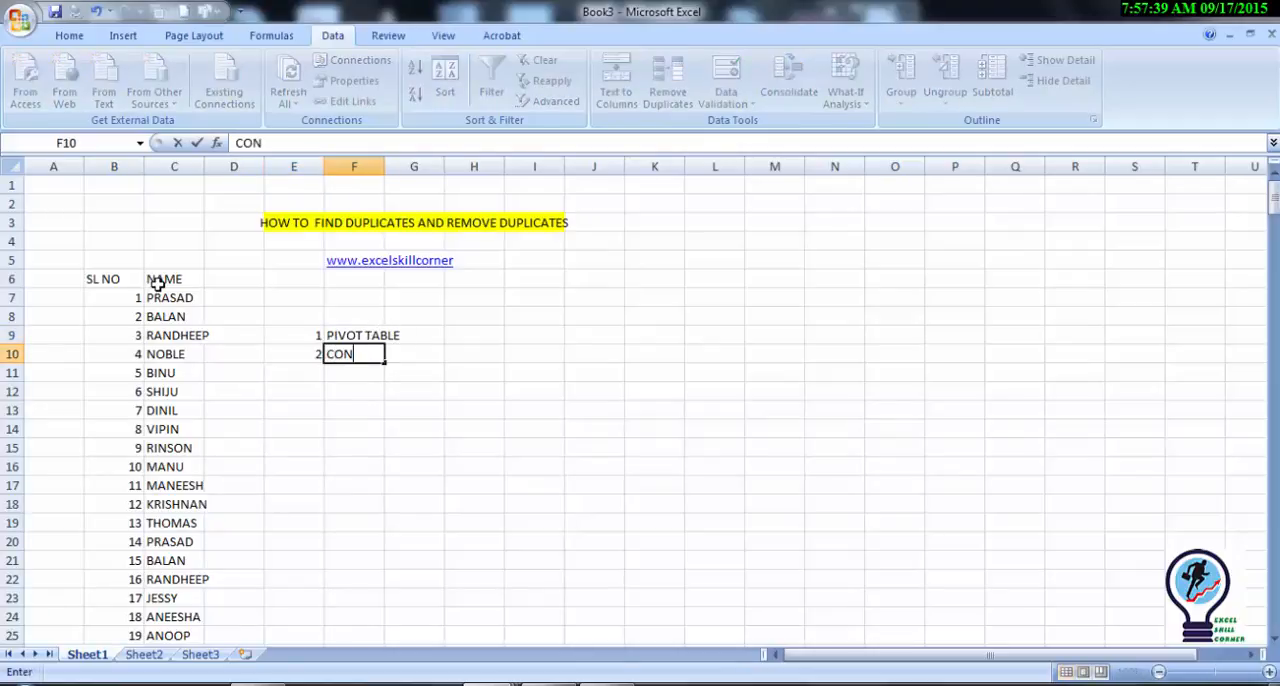
pyautogui.write('DITIONAL ')
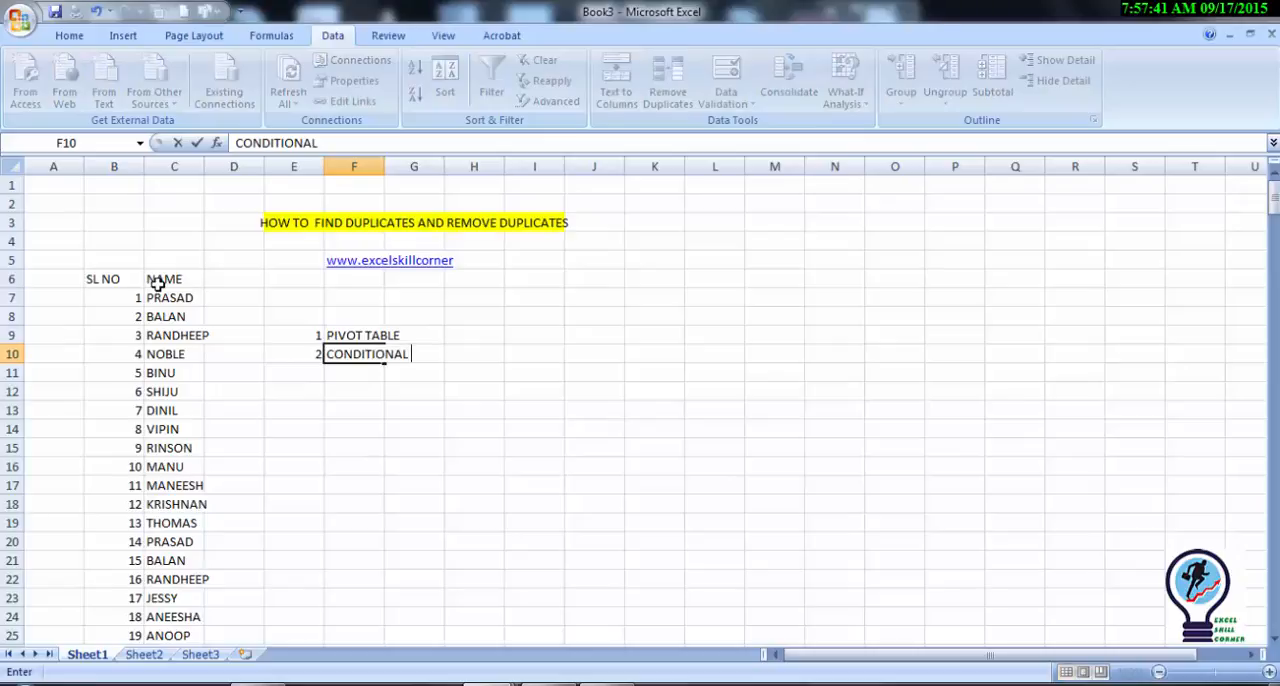
pyautogui.write('FORMATTI')
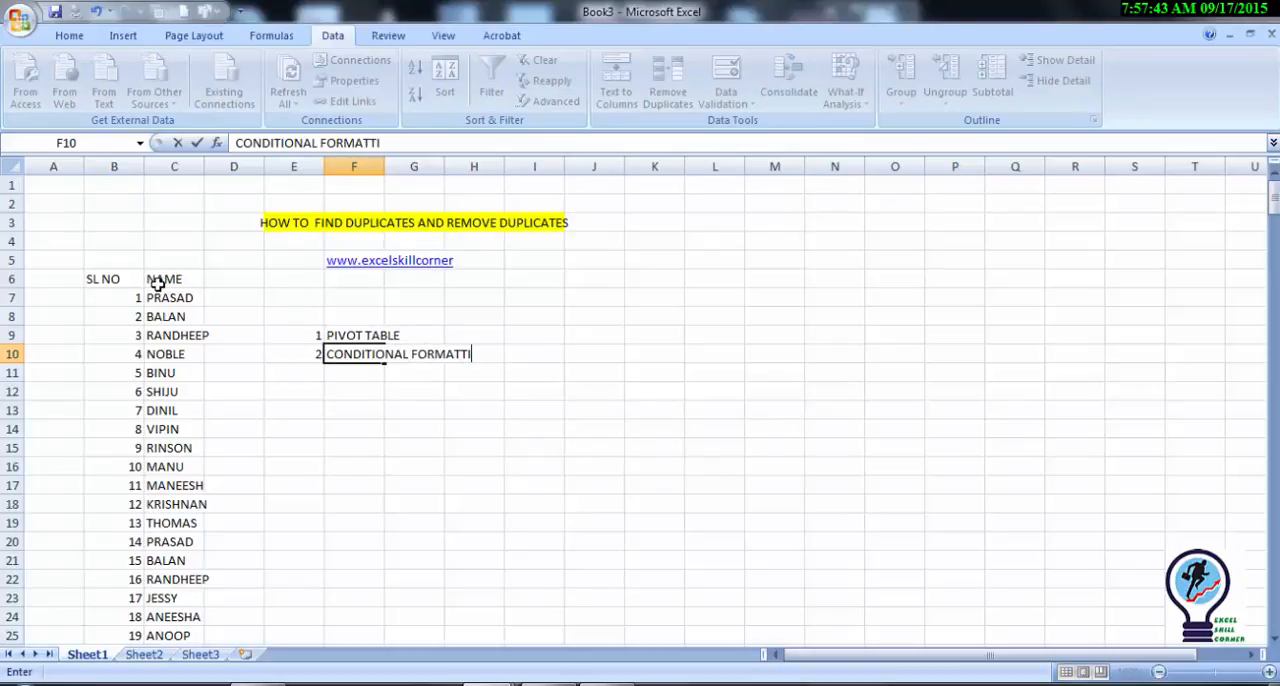
pyautogui.write('NG')
pyautogui.press('Return')
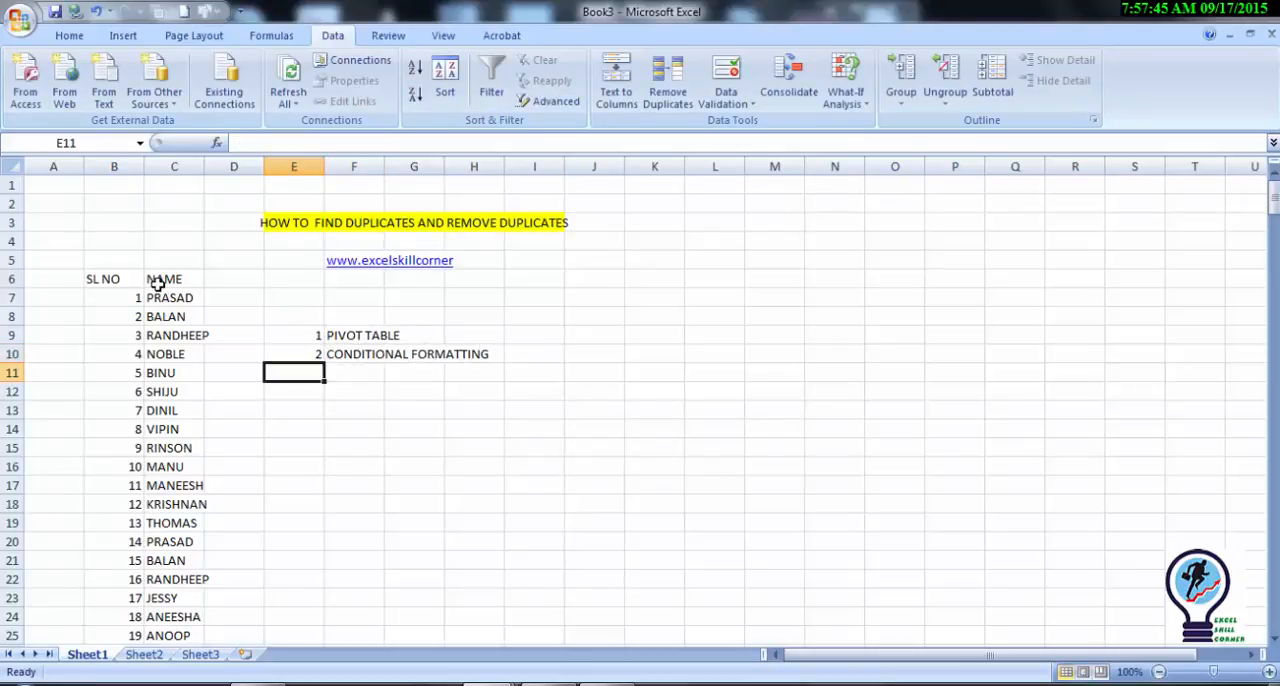
# Step: Create a PivotTable from the SL NO and NAME data in B6:C31, placed on the existing worksheet at M10
pyautogui.click(366, 333)
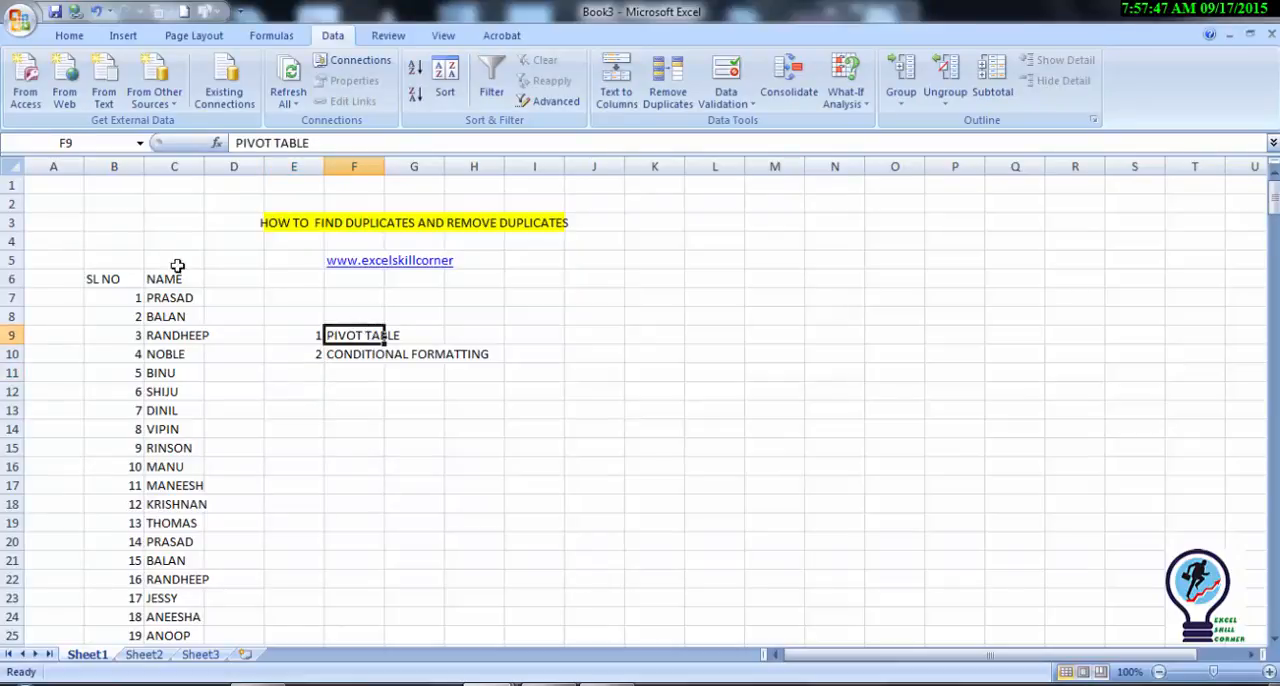
pyautogui.click(162, 277)
pyautogui.hotkey('shift', 'Left')
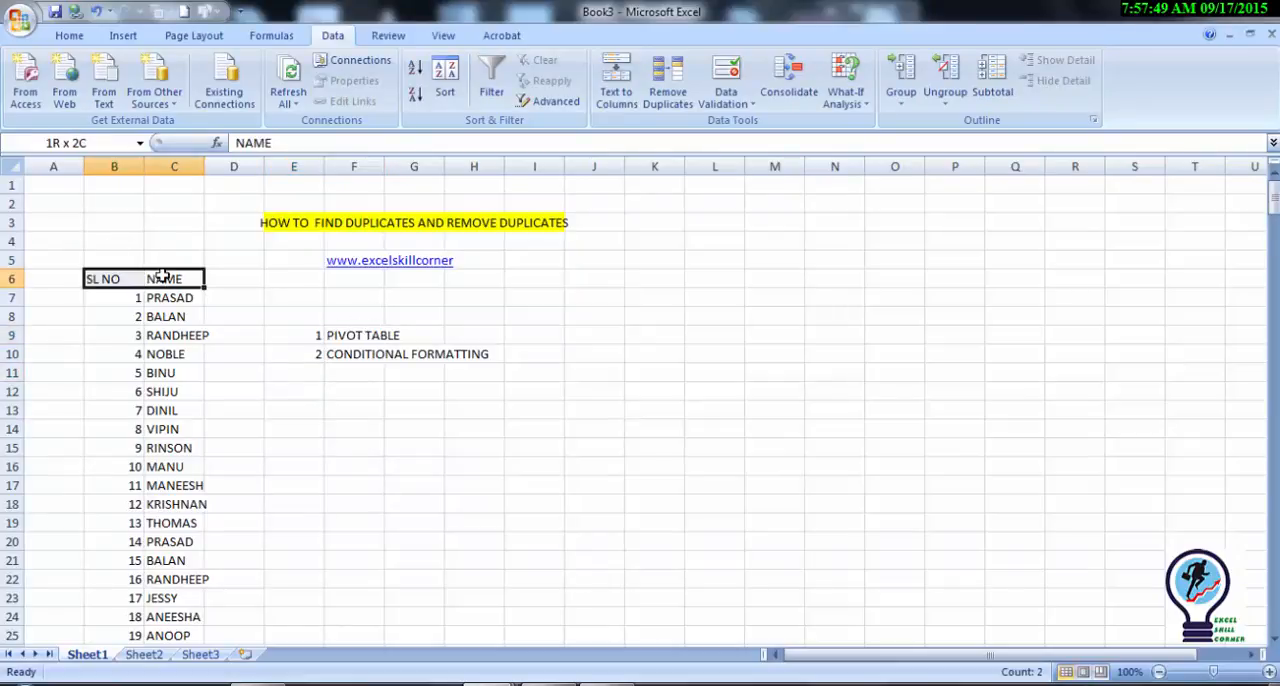
pyautogui.hotkey('ctrl', 'shift', 'Down')
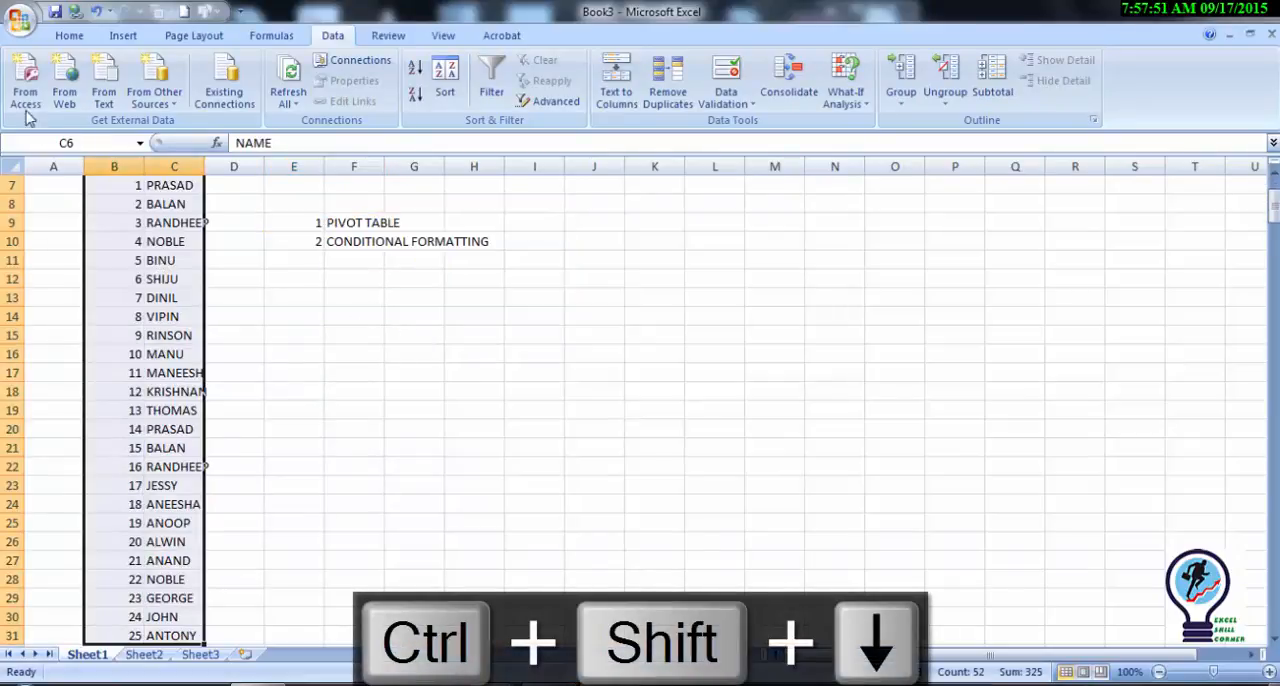
pyautogui.click(123, 36)
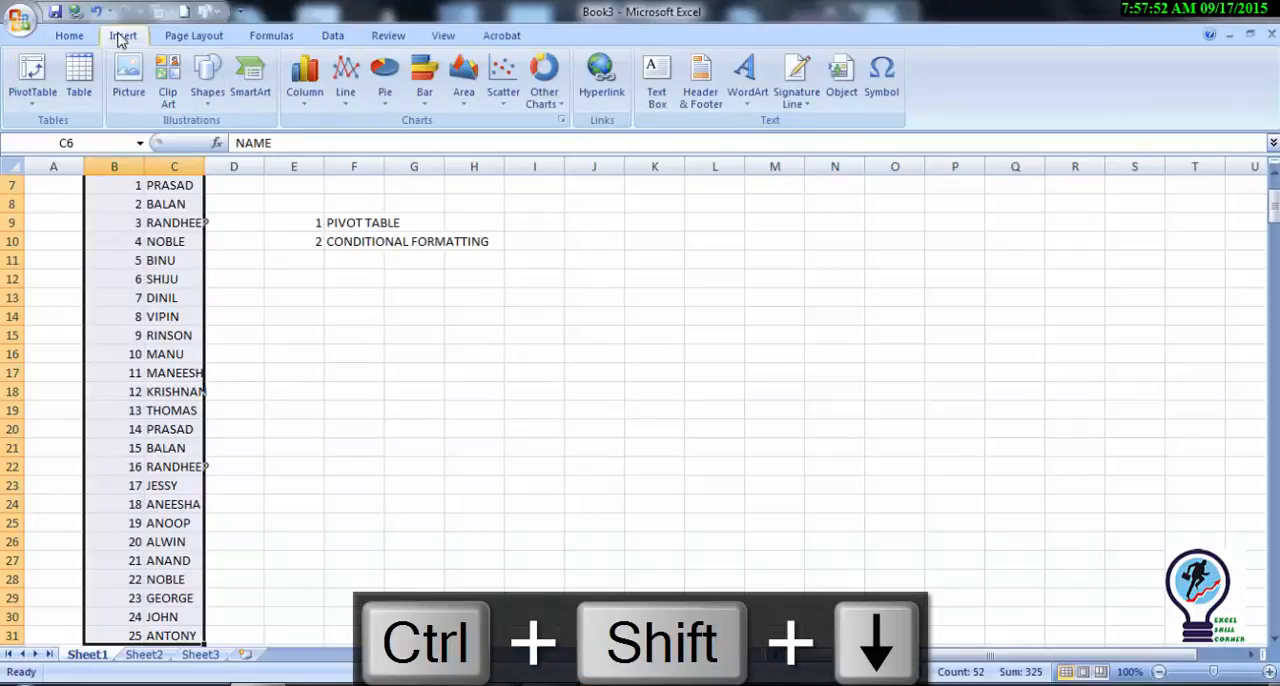
pyautogui.click(33, 80)
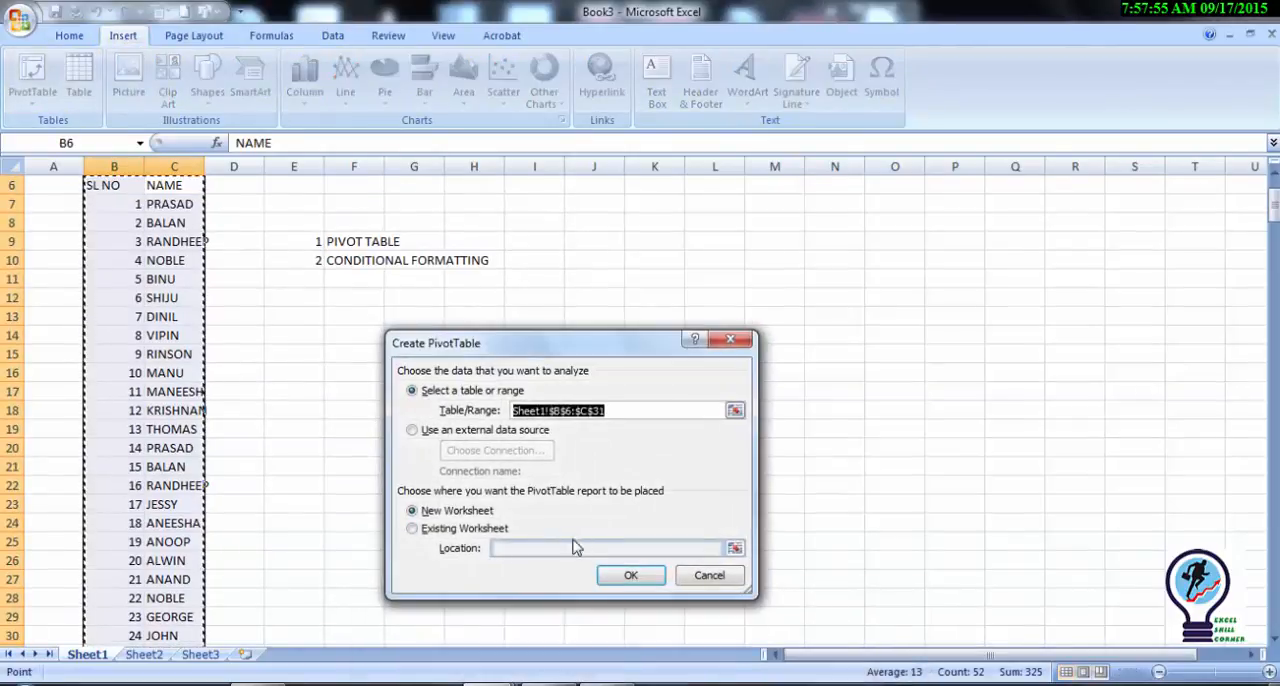
pyautogui.click(414, 528)
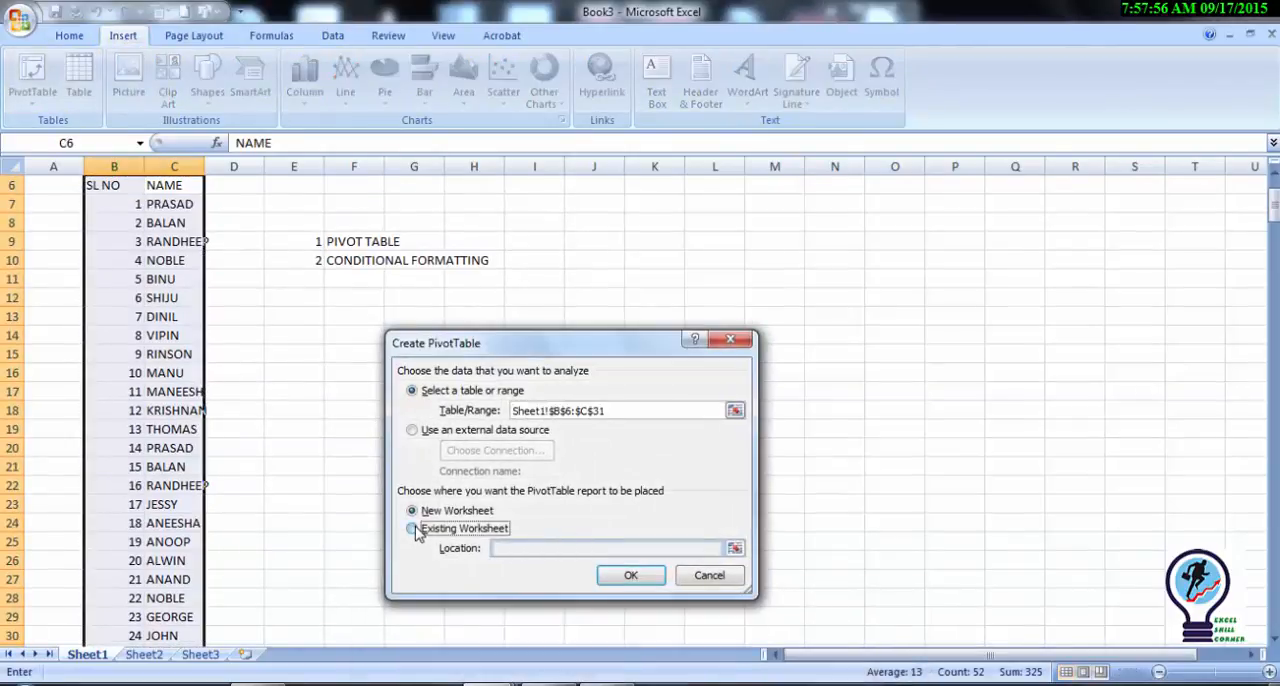
pyautogui.click(760, 262)
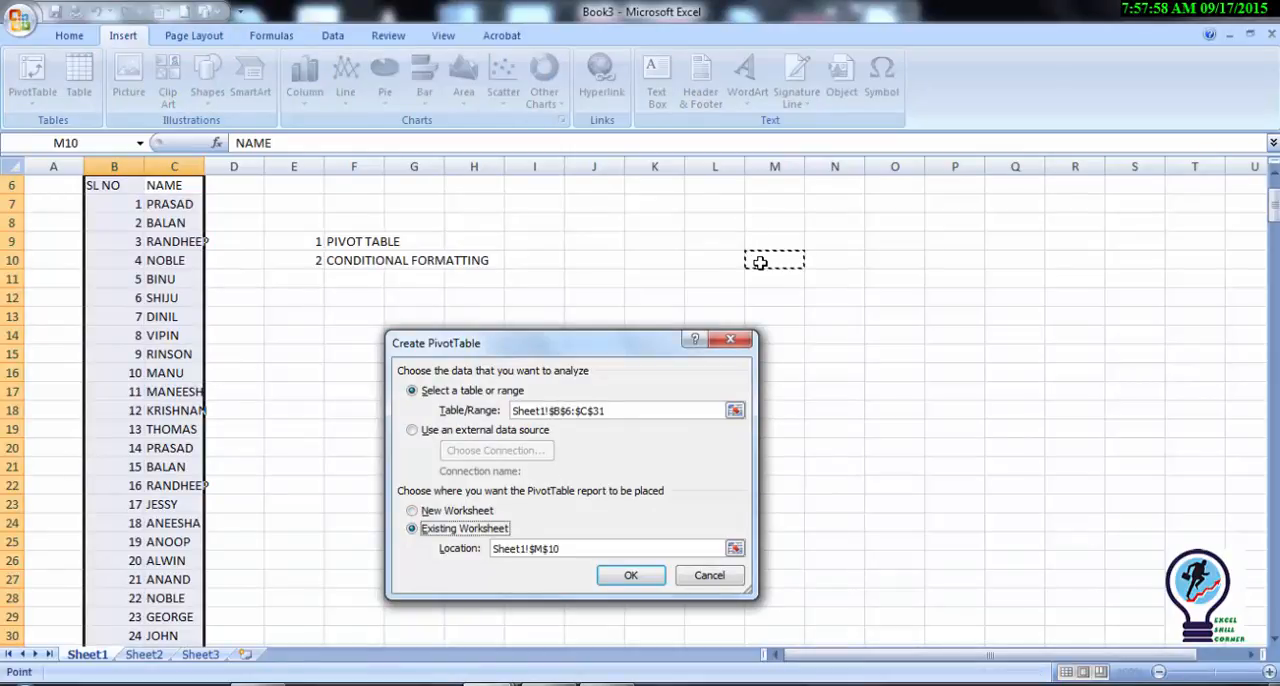
pyautogui.click(630, 575)
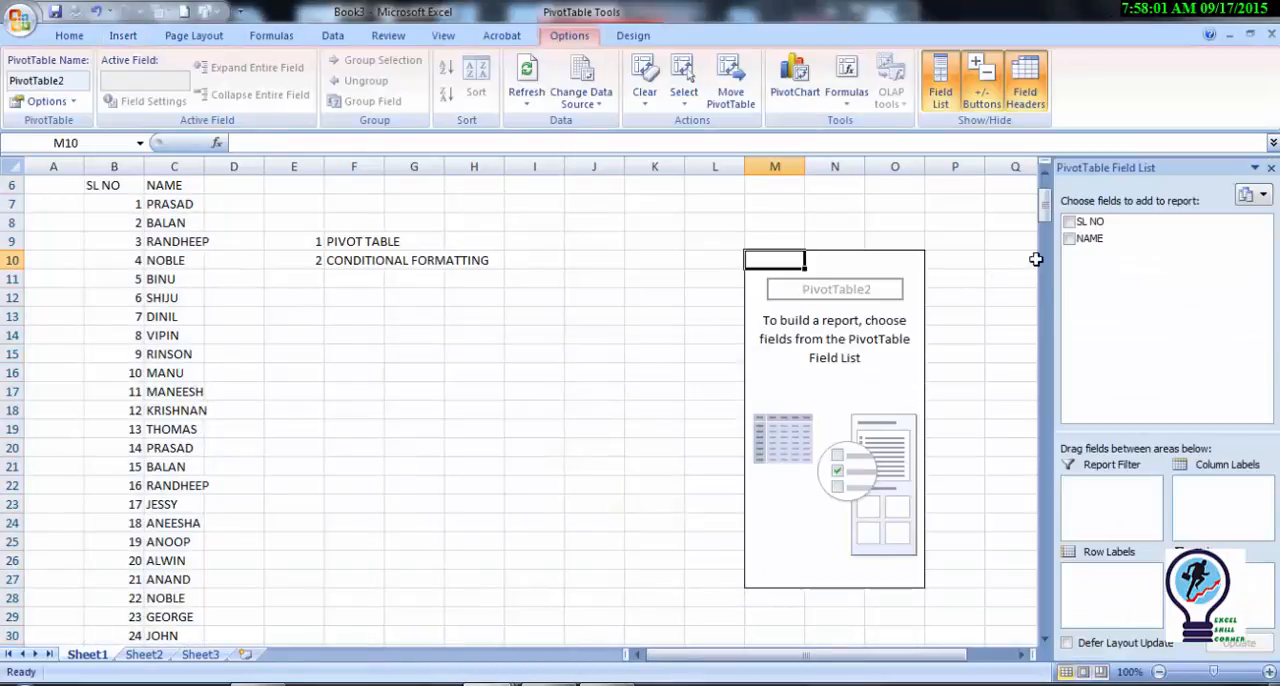
# Step: Use the NAME field as the PivotTable's row labels and also as its counted values
pyautogui.click(1068, 240)
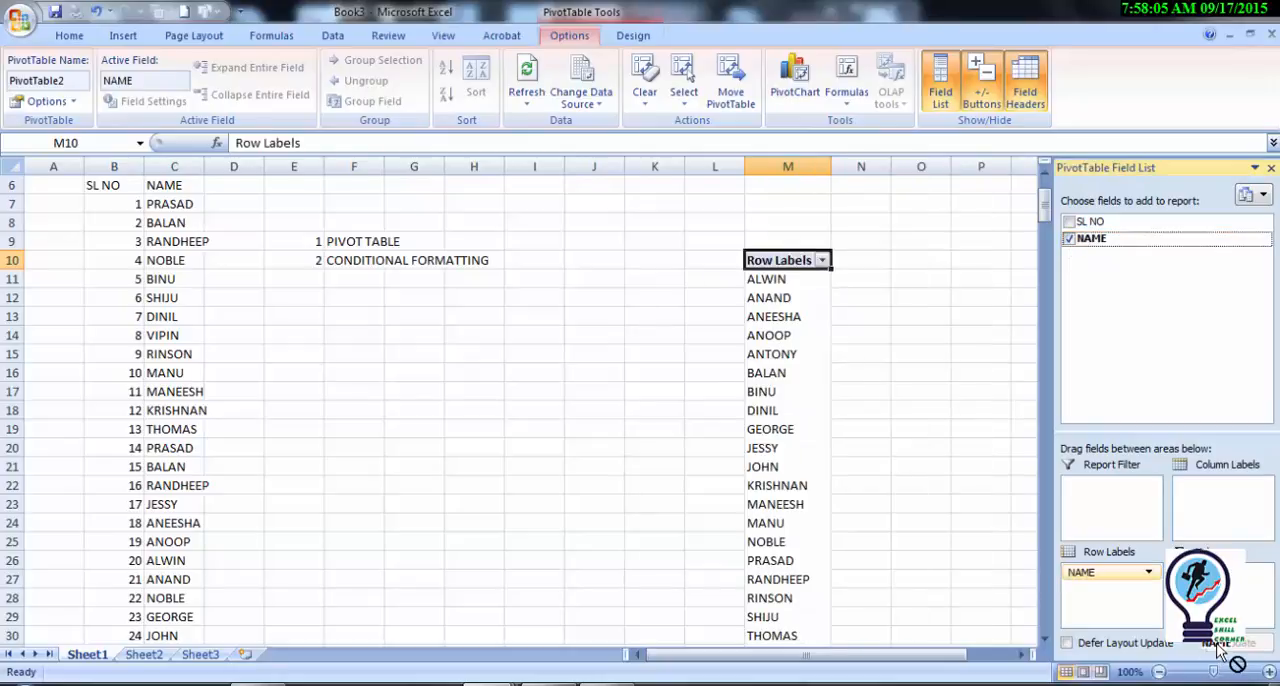
pyautogui.moveTo(1092, 239); pyautogui.dragTo(1215, 595)
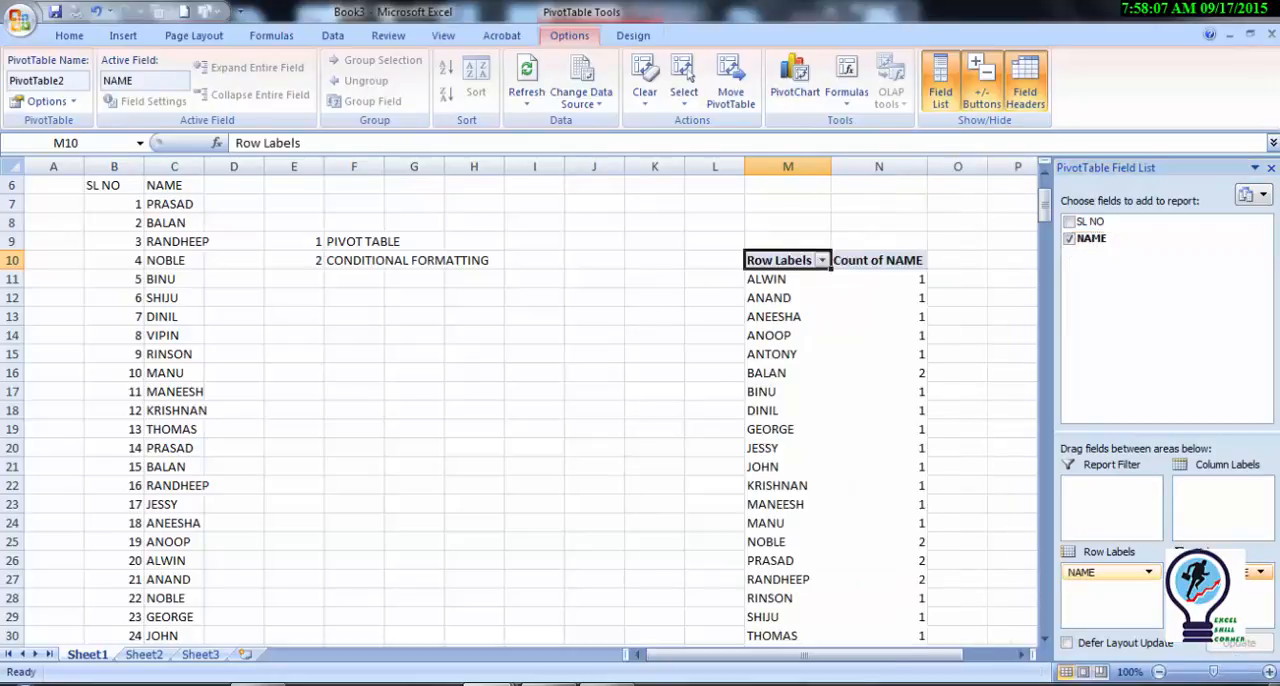
pyautogui.click(953, 443)
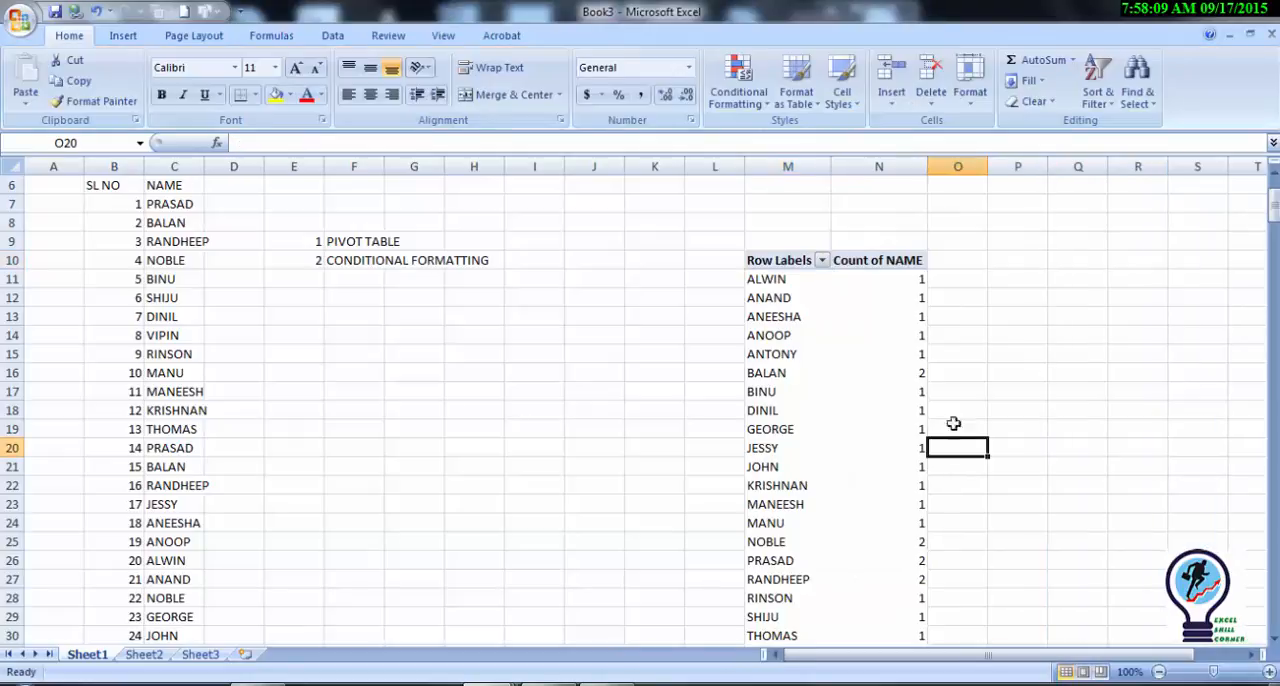
# Step: Compare a repeated name's count in the PivotTable with its occurrences in the source NAME column
pyautogui.click(901, 366)
pyautogui.press('Left')
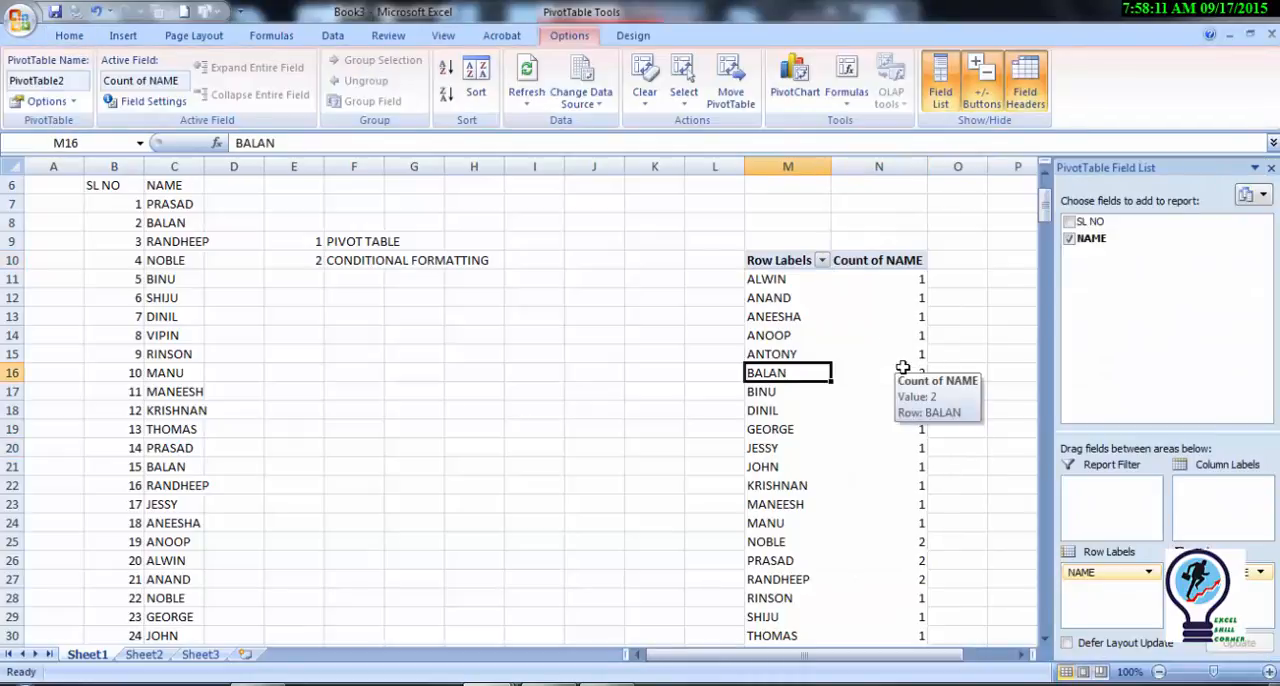
pyautogui.press('Left')
pyautogui.press('Left')
pyautogui.press('Left')
pyautogui.press('Left')
pyautogui.press('Left')
pyautogui.press('Left')
pyautogui.press('Left')
pyautogui.press('Left')
pyautogui.press('Left')
pyautogui.press('Left')
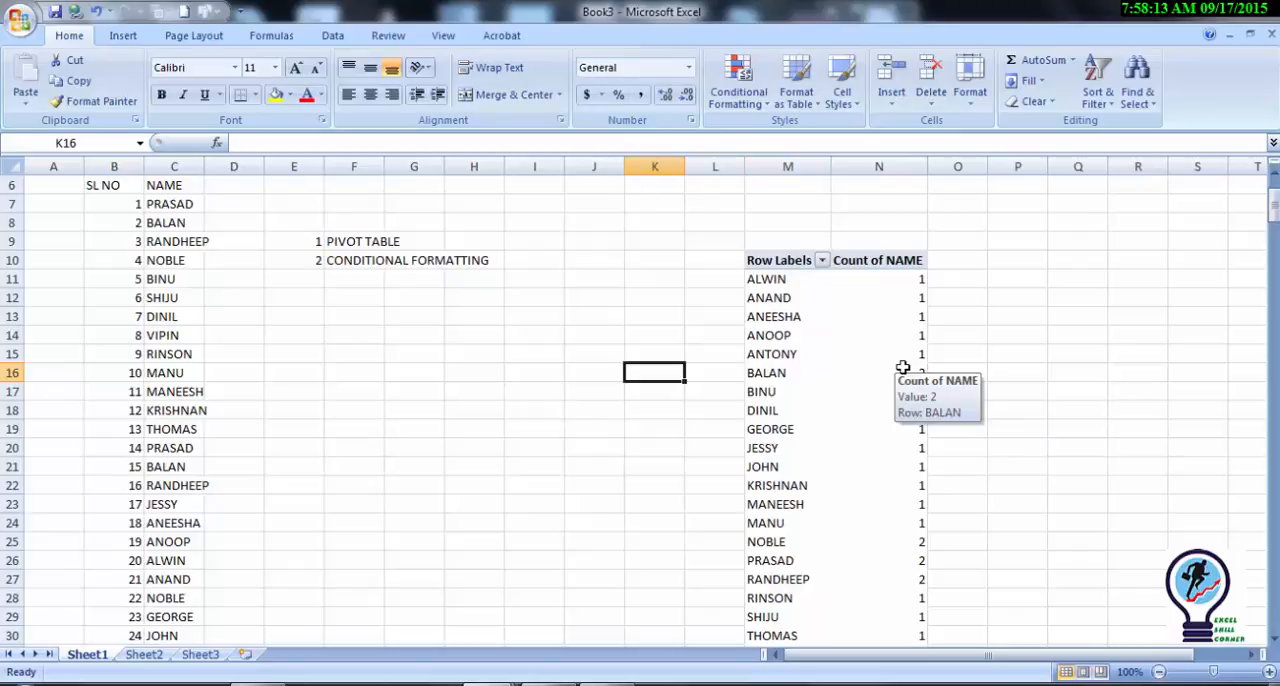
pyautogui.press('Up')
pyautogui.press('Up')
pyautogui.press('Up')
pyautogui.press('Up')
pyautogui.press('Up')
pyautogui.press('Up')
pyautogui.press('Up')
pyautogui.press('Up')
pyautogui.press('Up')
pyautogui.press('Up')
pyautogui.press('Up')
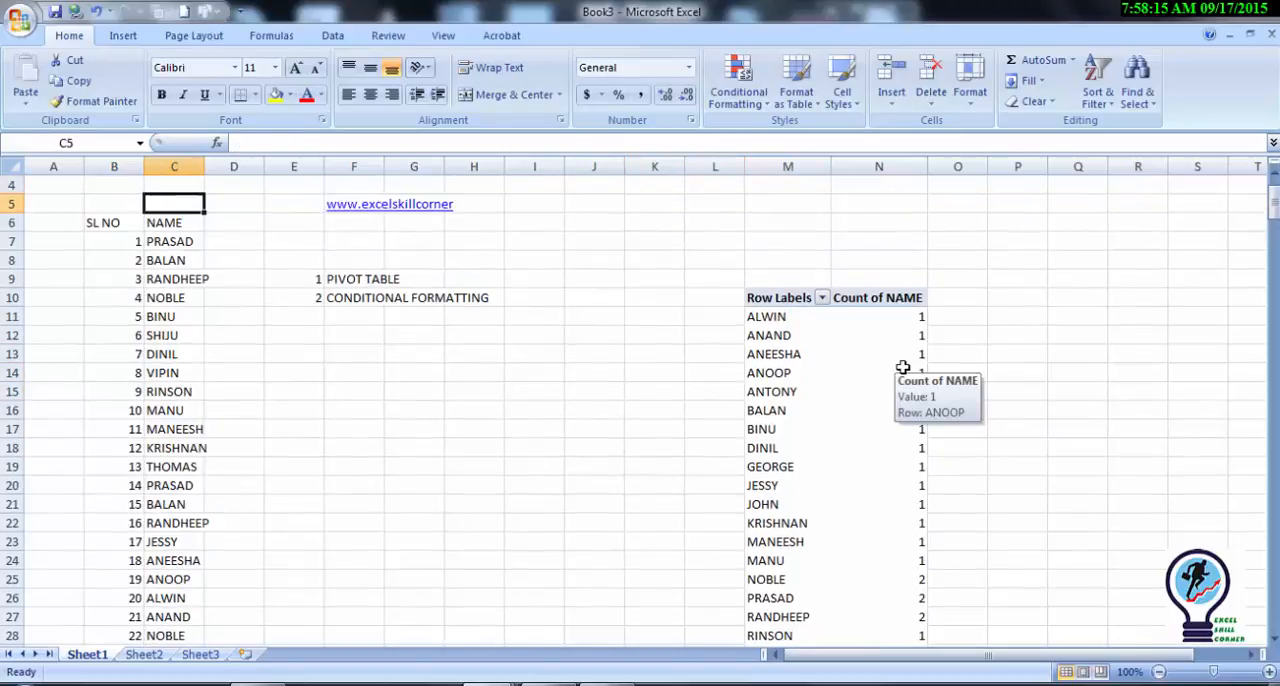
pyautogui.press('Down')
pyautogui.press('Down')
pyautogui.press('Down')
pyautogui.press('Down')
pyautogui.press('Down')
pyautogui.press('Down')
pyautogui.press('Down')
pyautogui.press('Down')
pyautogui.press('Down')
pyautogui.press('Down')
pyautogui.press('Down')
pyautogui.press('Down')
pyautogui.press('Down')
pyautogui.press('Down')
pyautogui.press('Down')
pyautogui.press('Down')
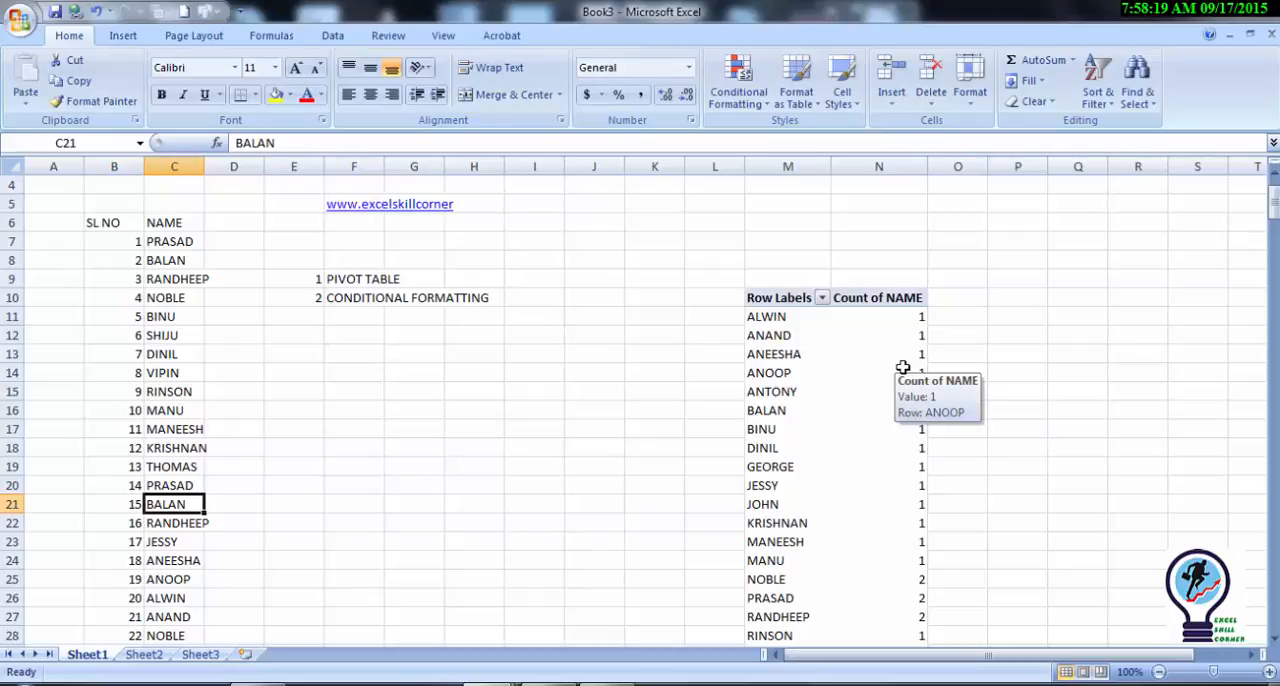
pyautogui.press('Right')
pyautogui.press('Down')
pyautogui.press('Down')
pyautogui.press('Down')
pyautogui.press('Down')
pyautogui.press('Down')
pyautogui.press('Right')
pyautogui.press('Down')
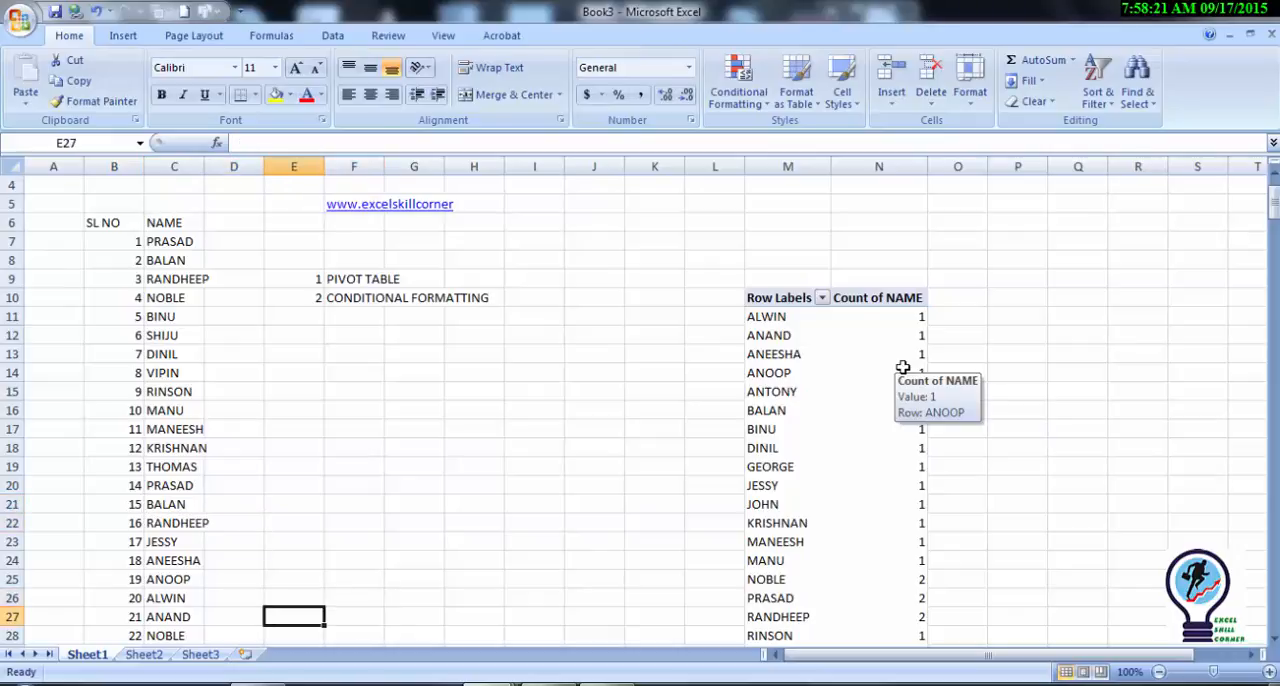
pyautogui.press('Left')
pyautogui.press('Down')
pyautogui.press('Left')
pyautogui.press('Up')
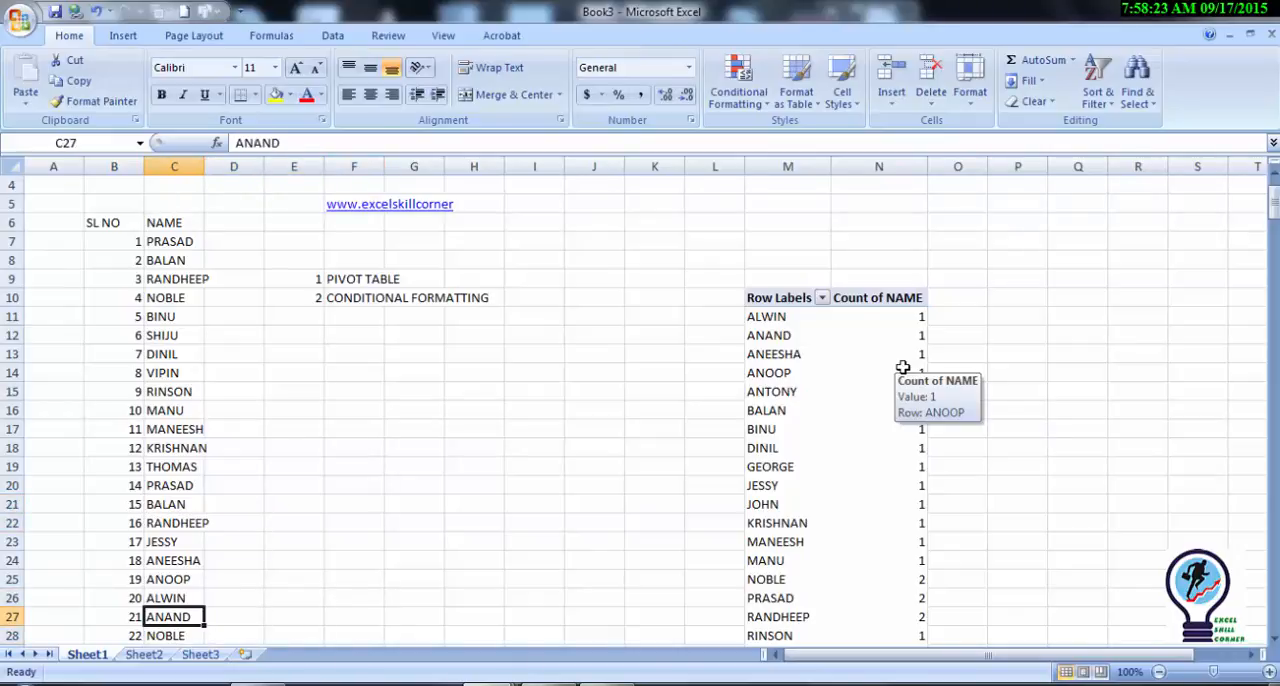
pyautogui.press('Up')
pyautogui.press('Up')
pyautogui.press('Up')
pyautogui.press('Up')
pyautogui.press('Up')
pyautogui.press('Up')
pyautogui.press('Up')
pyautogui.press('Up')
pyautogui.press('Up')
pyautogui.press('Up')
pyautogui.press('Up')
pyautogui.press('Up')
pyautogui.press('Up')
pyautogui.press('Up')
pyautogui.press('Up')
pyautogui.press('Up')
pyautogui.press('Up')
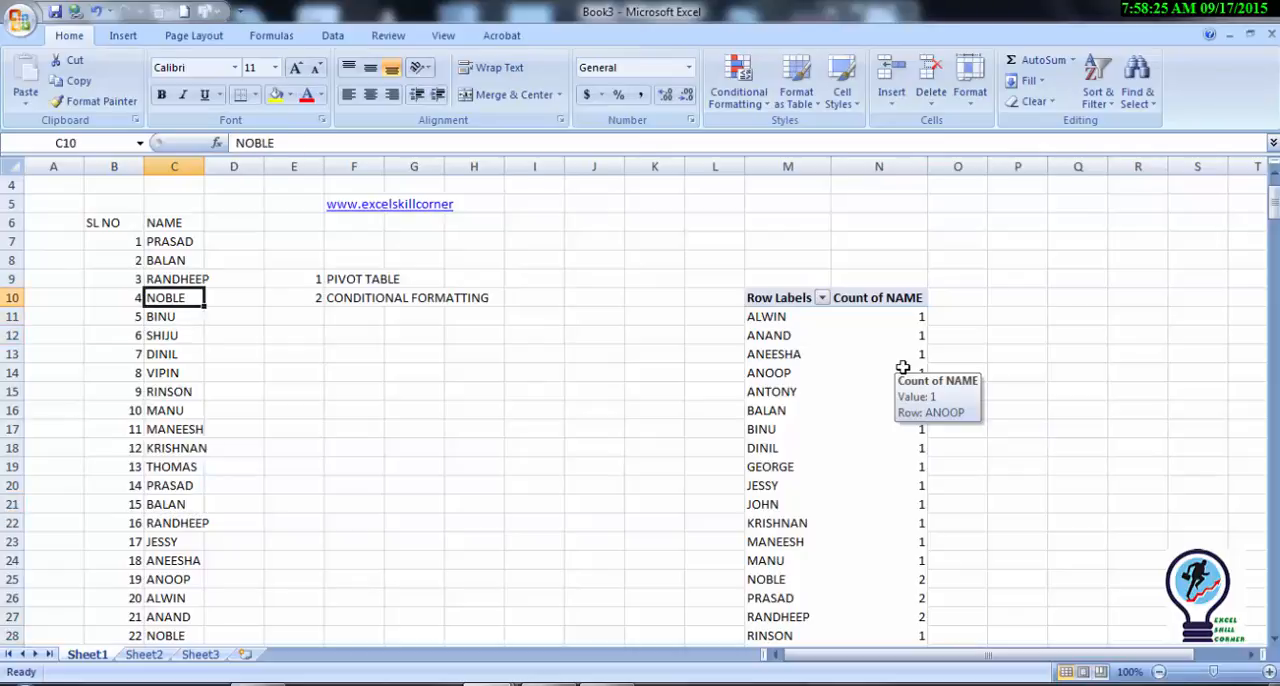
pyautogui.press('Right')
pyautogui.press('Right')
pyautogui.press('Right')
pyautogui.press('Right')
pyautogui.press('Right')
pyautogui.press('Right')
pyautogui.press('Right')
pyautogui.press('Right')
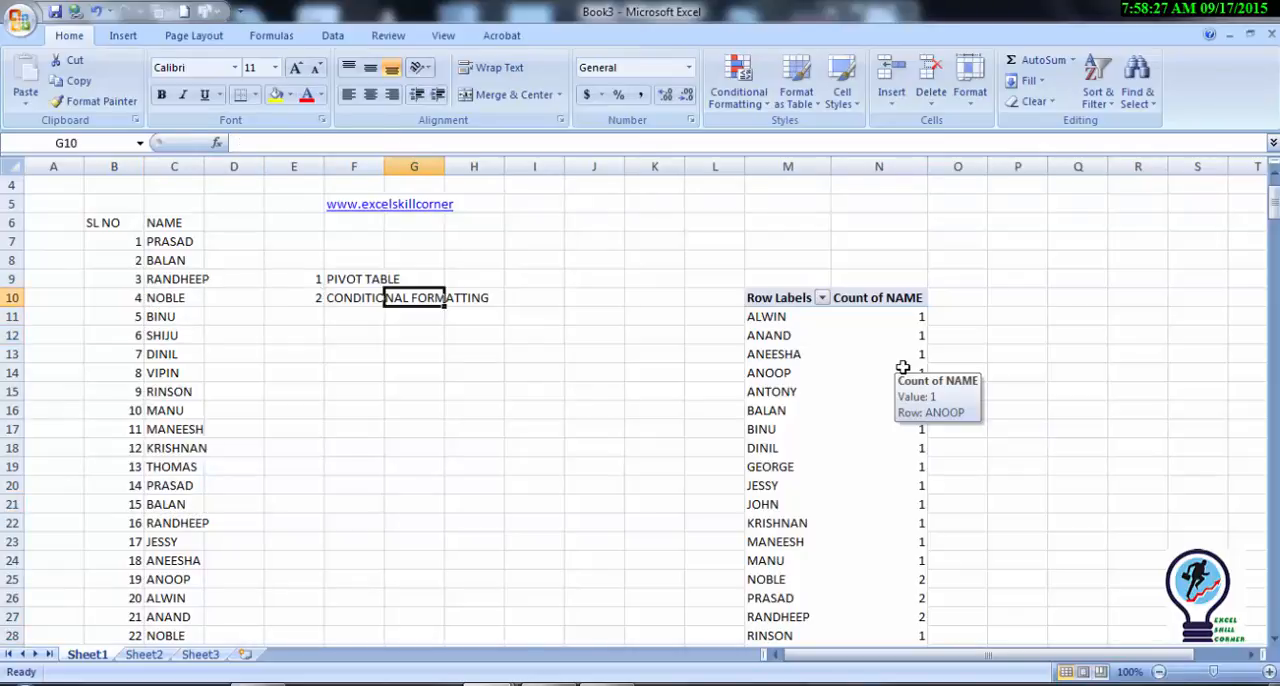
pyautogui.press('Right')
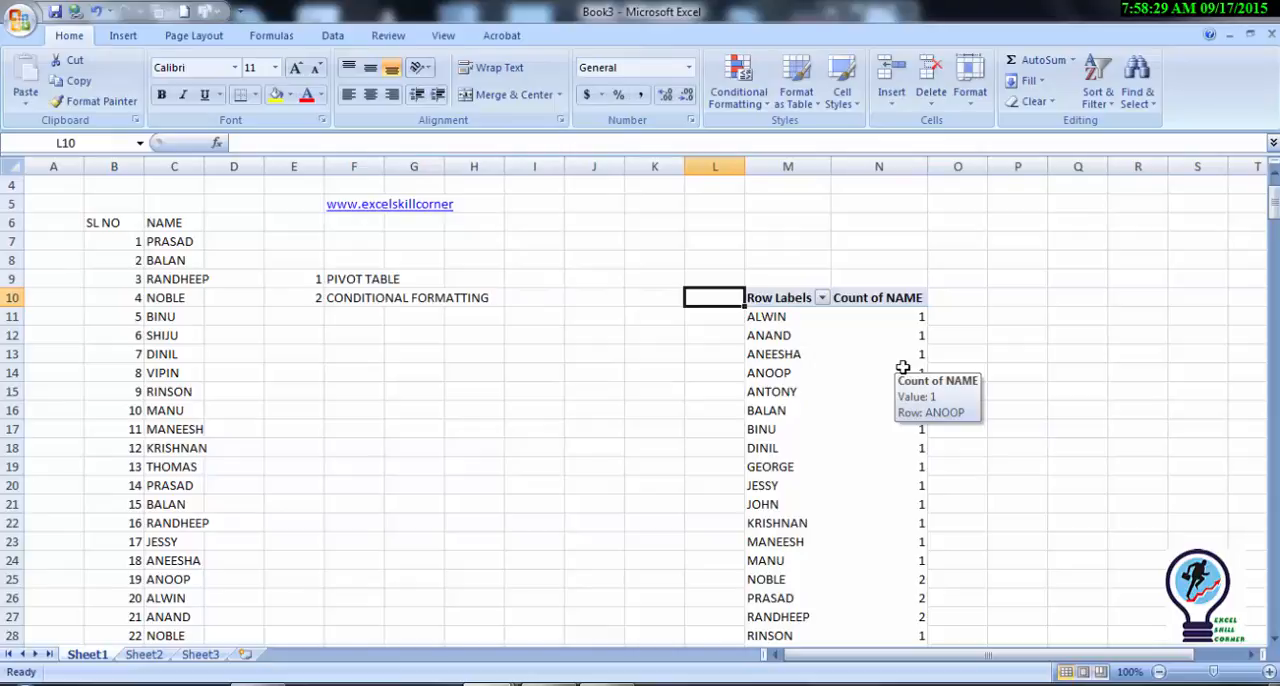
# Step: Select the NAME list from its header in C6 down to the last entry in C31
pyautogui.click(381, 305)
pyautogui.press('Left')
pyautogui.press('Left')
pyautogui.press('Left')
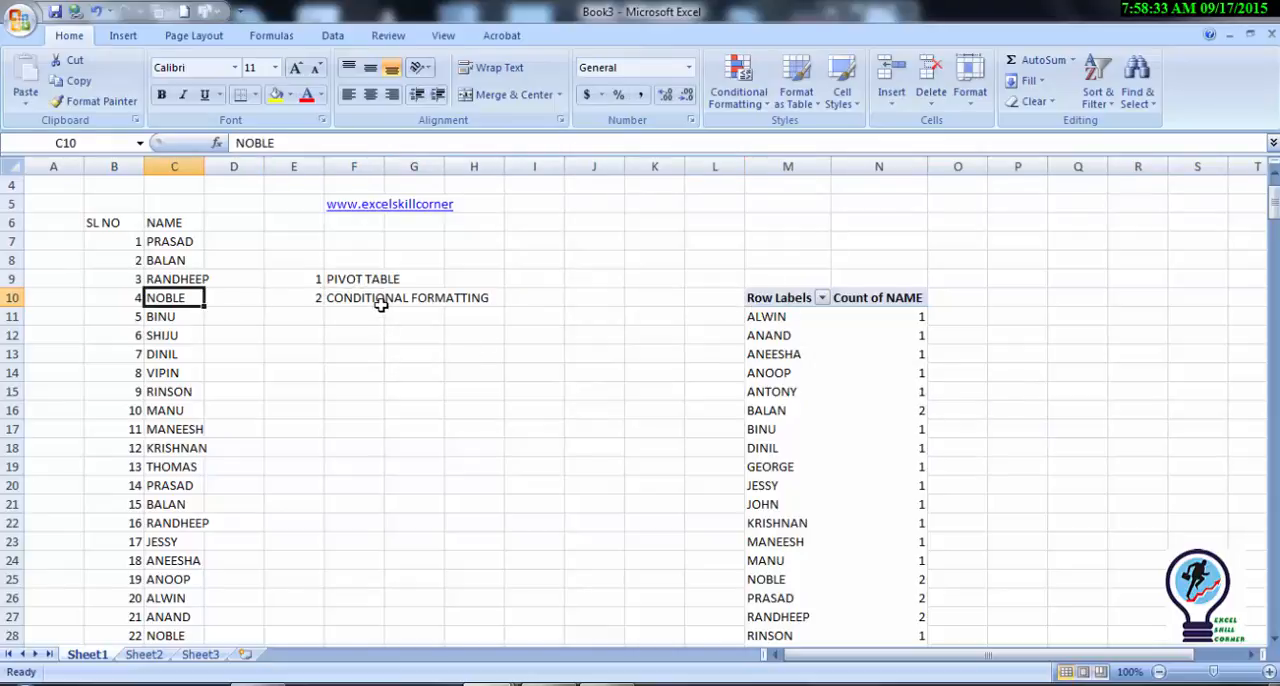
pyautogui.press('Up')
pyautogui.press('Up')
pyautogui.press('Up')
pyautogui.press('Up')
pyautogui.hotkey('shift', 'Left')
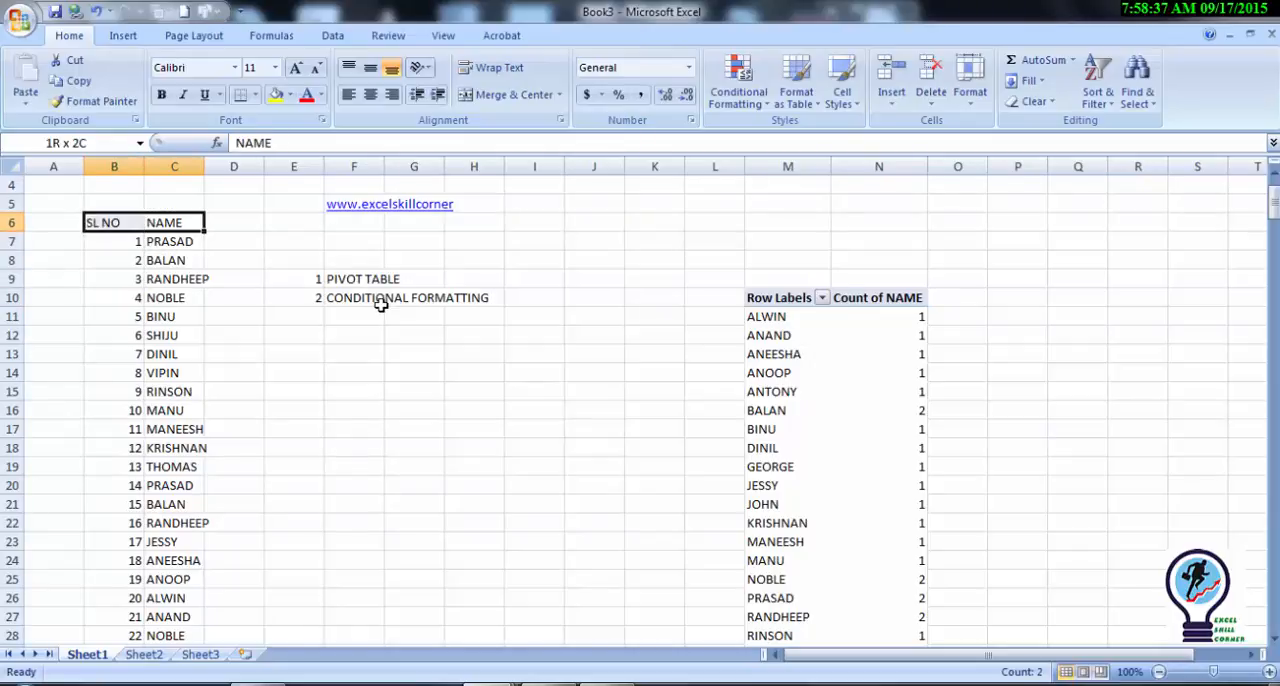
pyautogui.hotkey('ctrl', 'shift', 'Down')
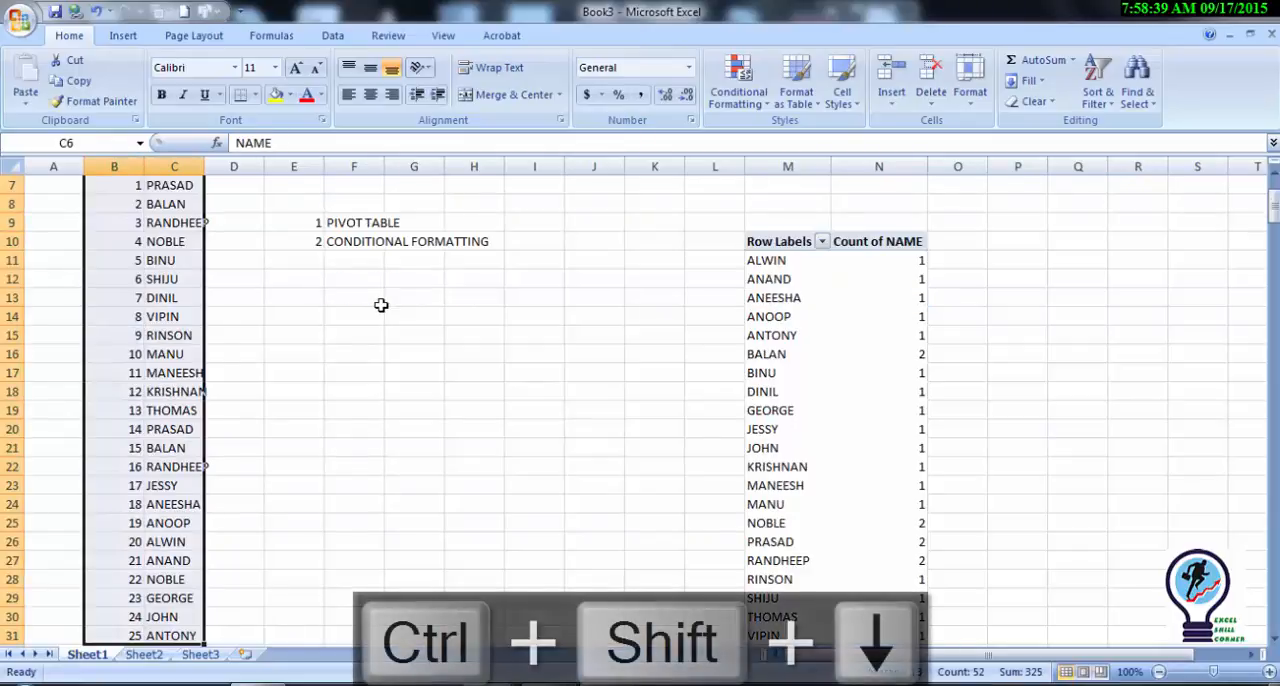
pyautogui.press('Up')
pyautogui.press('Down')
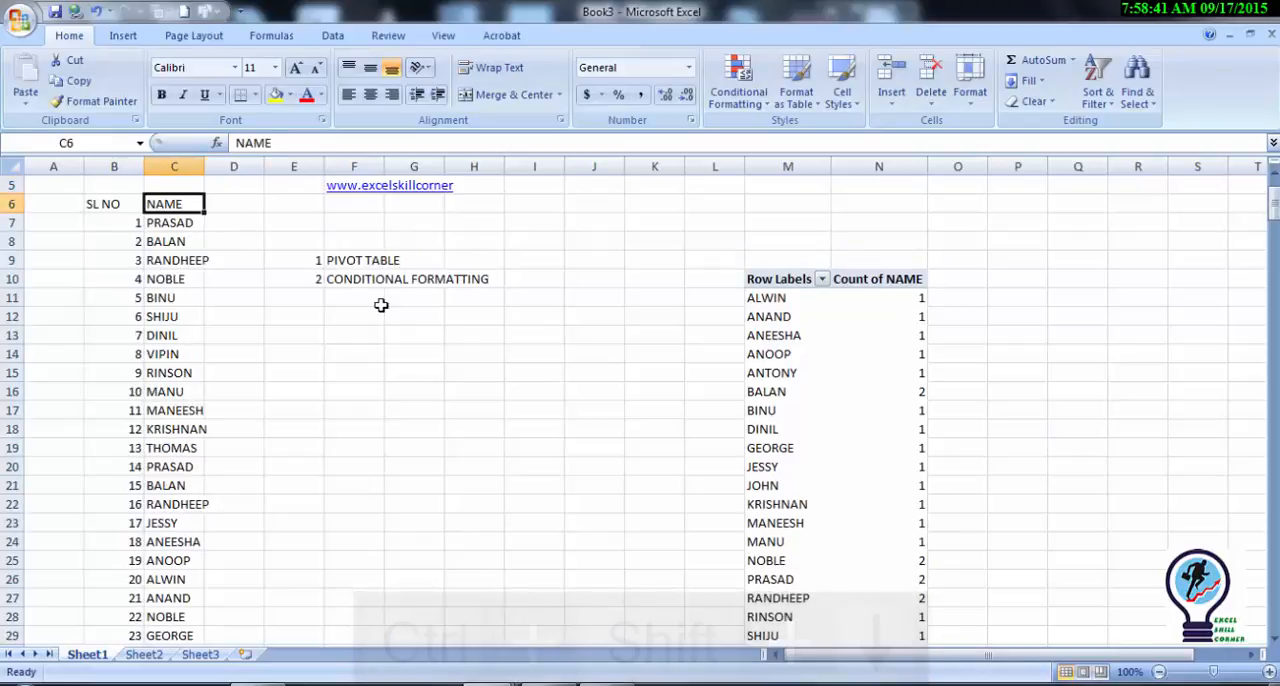
pyautogui.hotkey('ctrl', 'shift', 'Down')
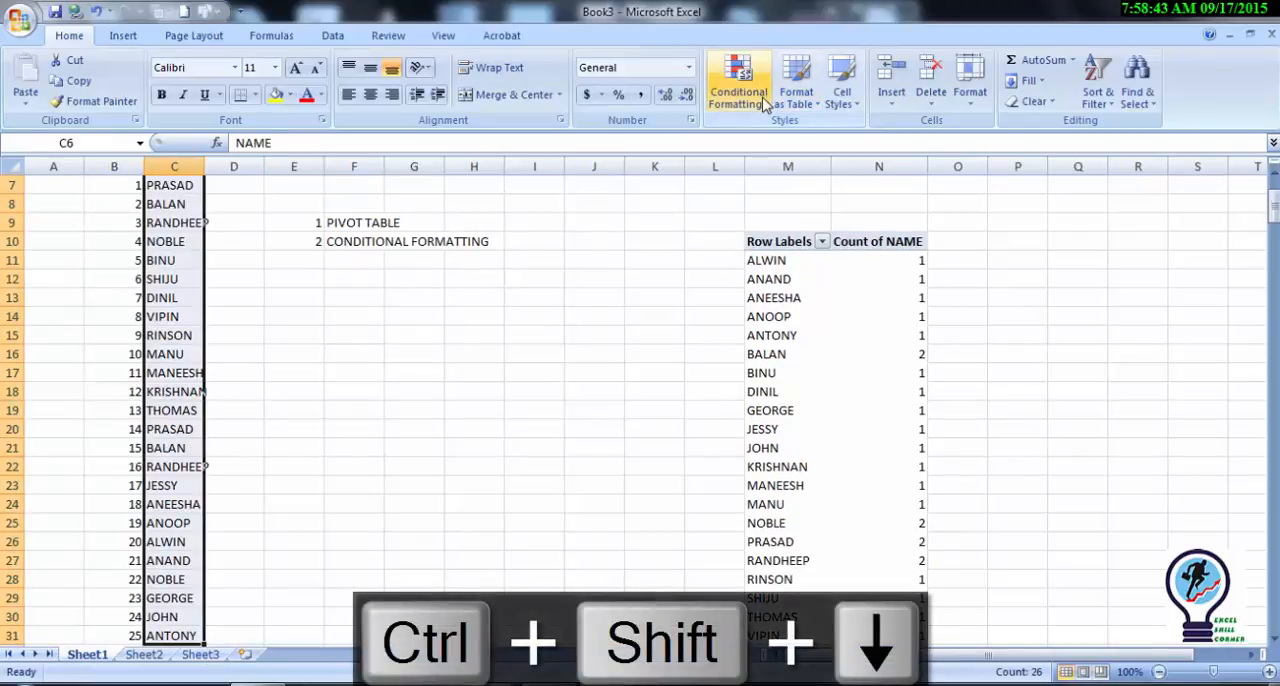
# Step: Apply a Duplicate Values conditional format to the selected NAME list, using Yellow Fill with Dark Yellow Text
pyautogui.click(765, 104)
pyautogui.moveTo(760, 136)
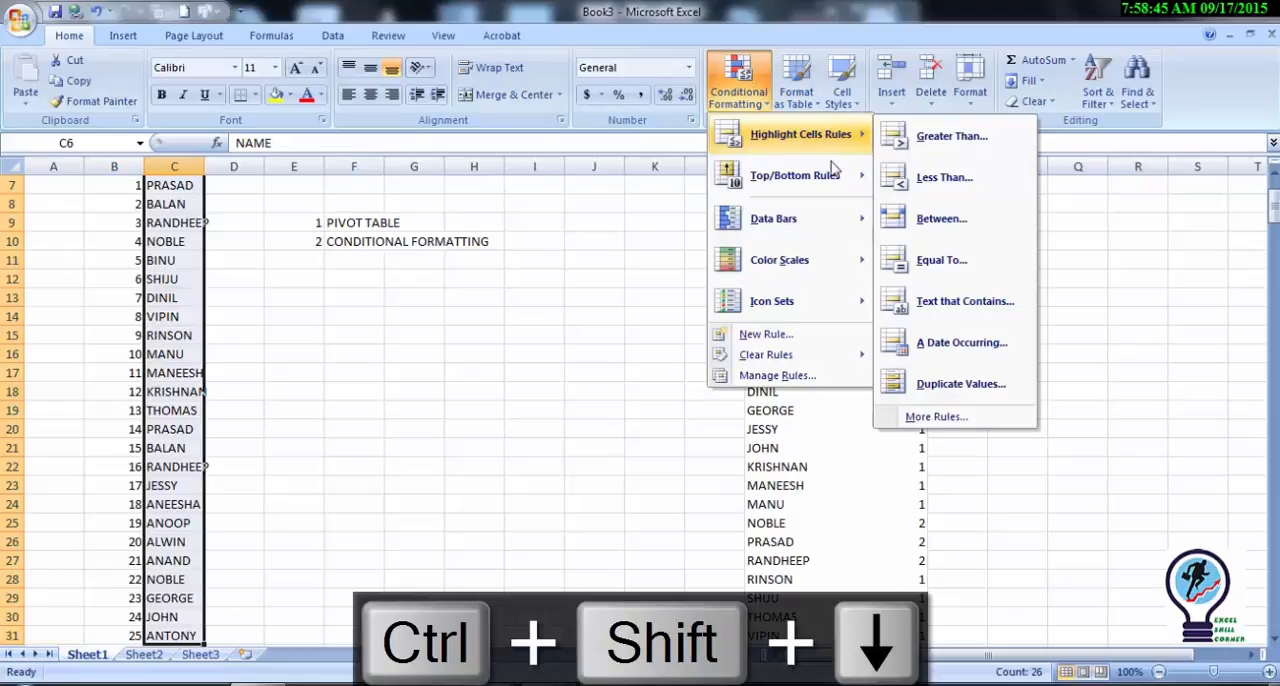
pyautogui.click(986, 393)
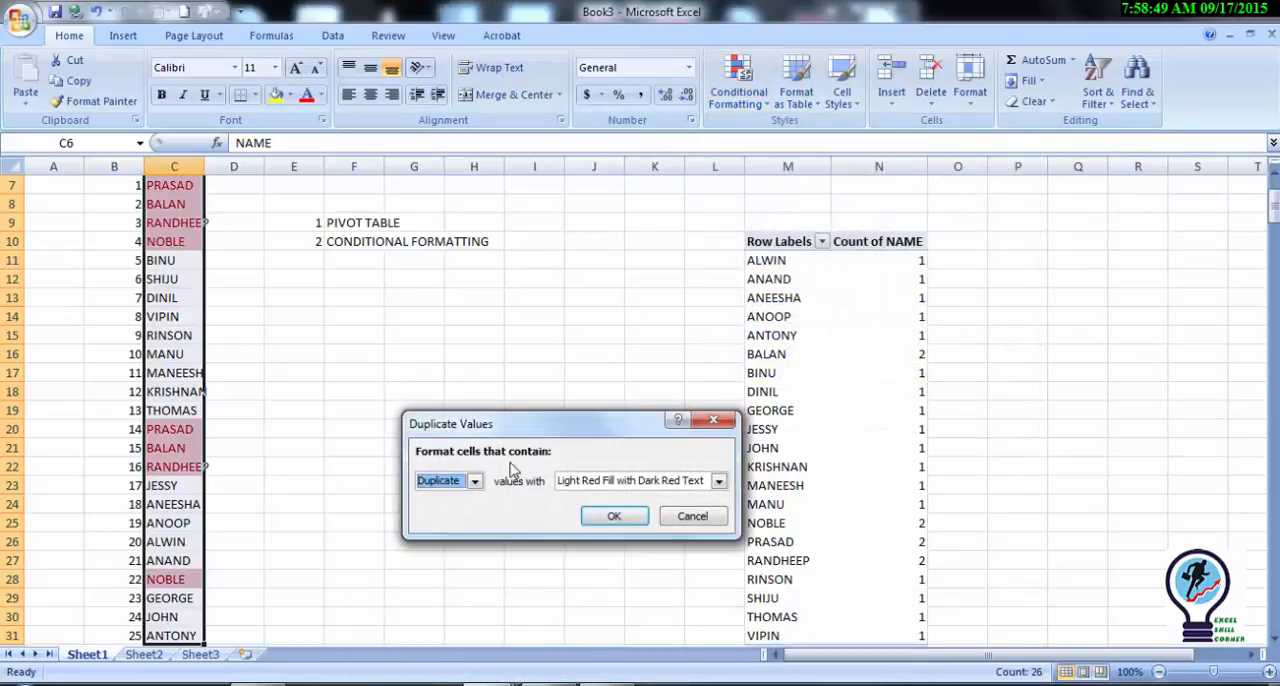
pyautogui.click(478, 484)
pyautogui.click(478, 490)
pyautogui.click(718, 482)
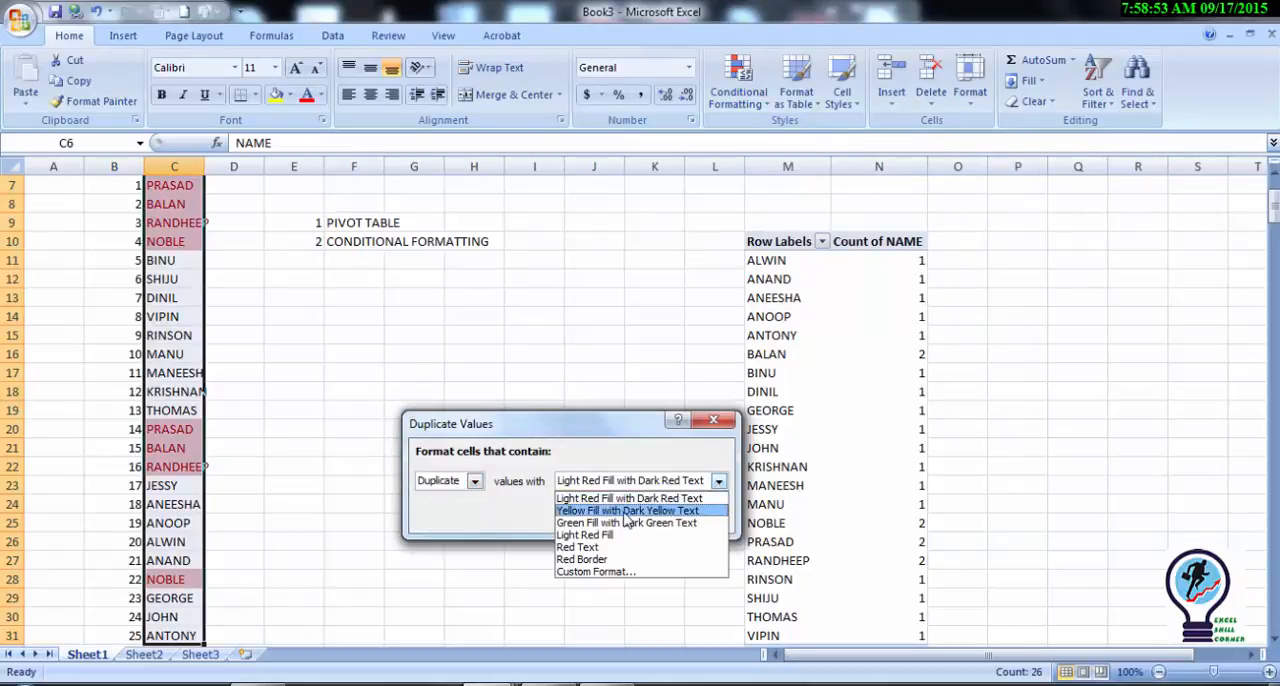
pyautogui.click(612, 550)
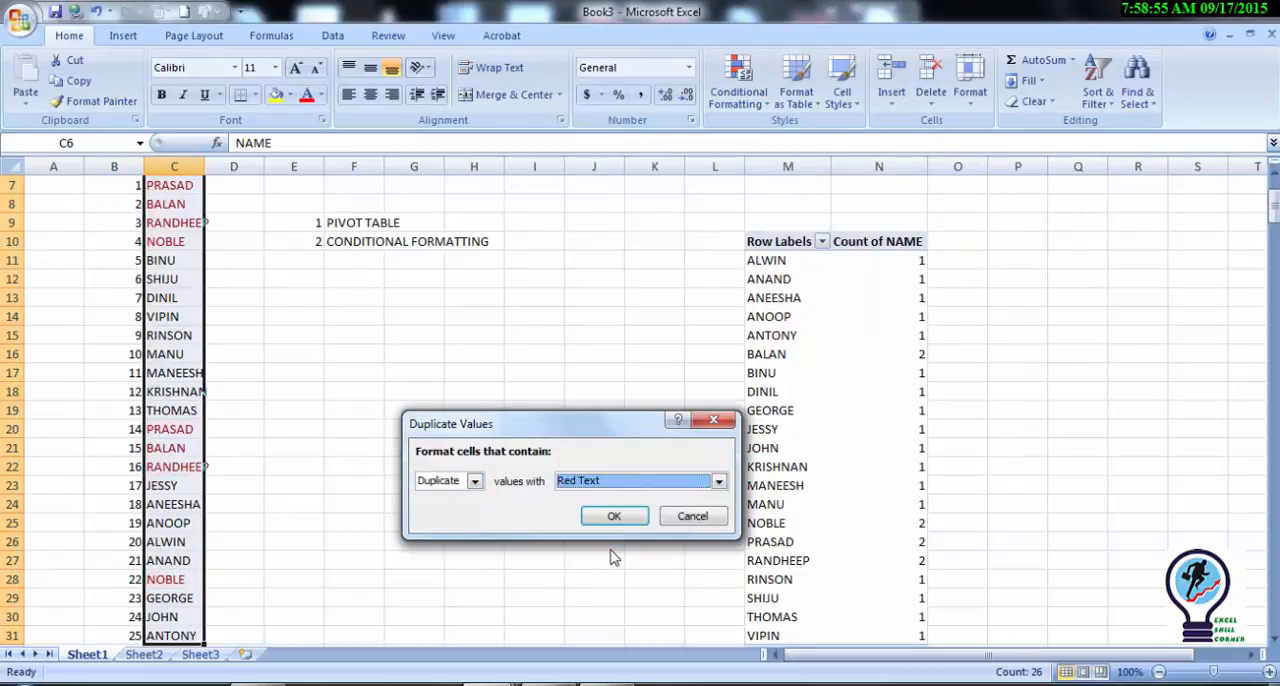
pyautogui.click(719, 481)
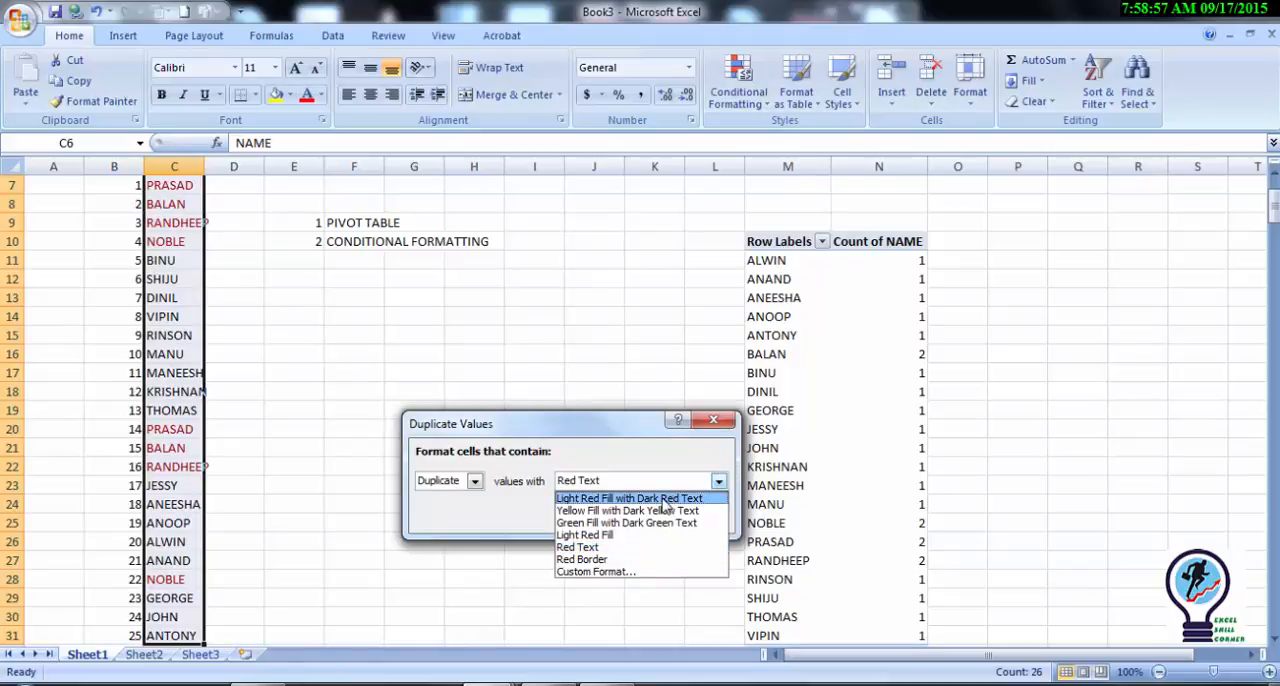
pyautogui.click(672, 511)
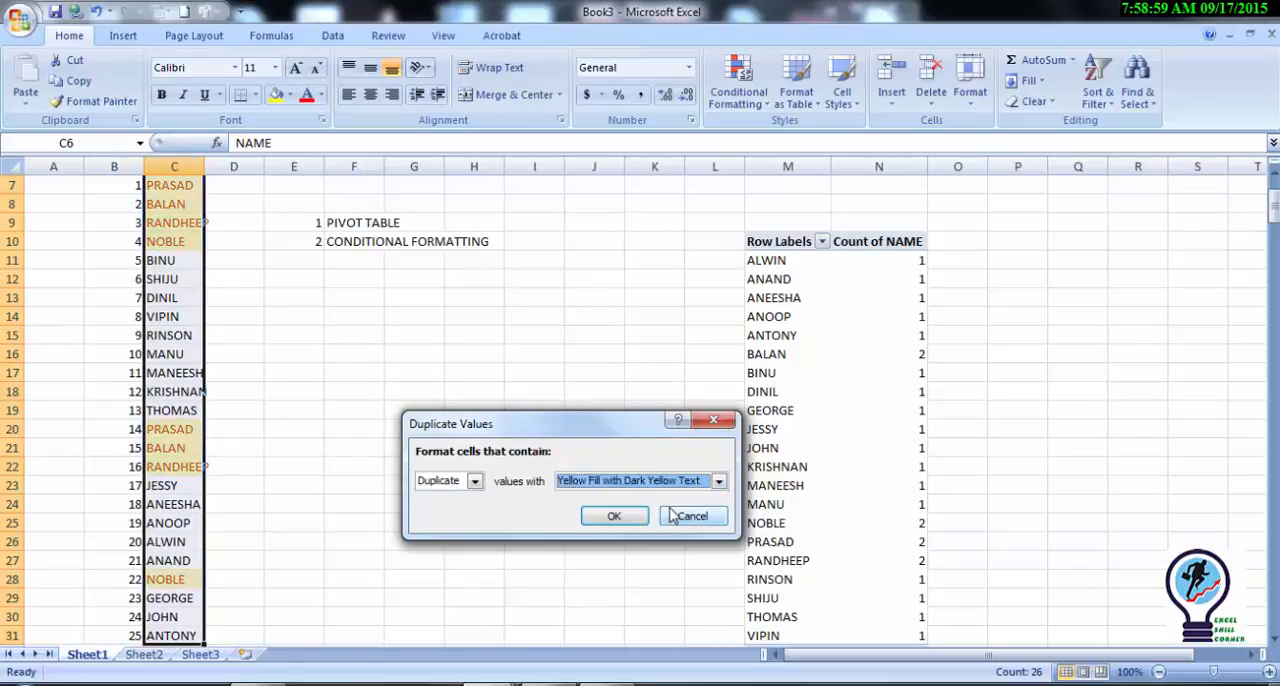
pyautogui.click(612, 516)
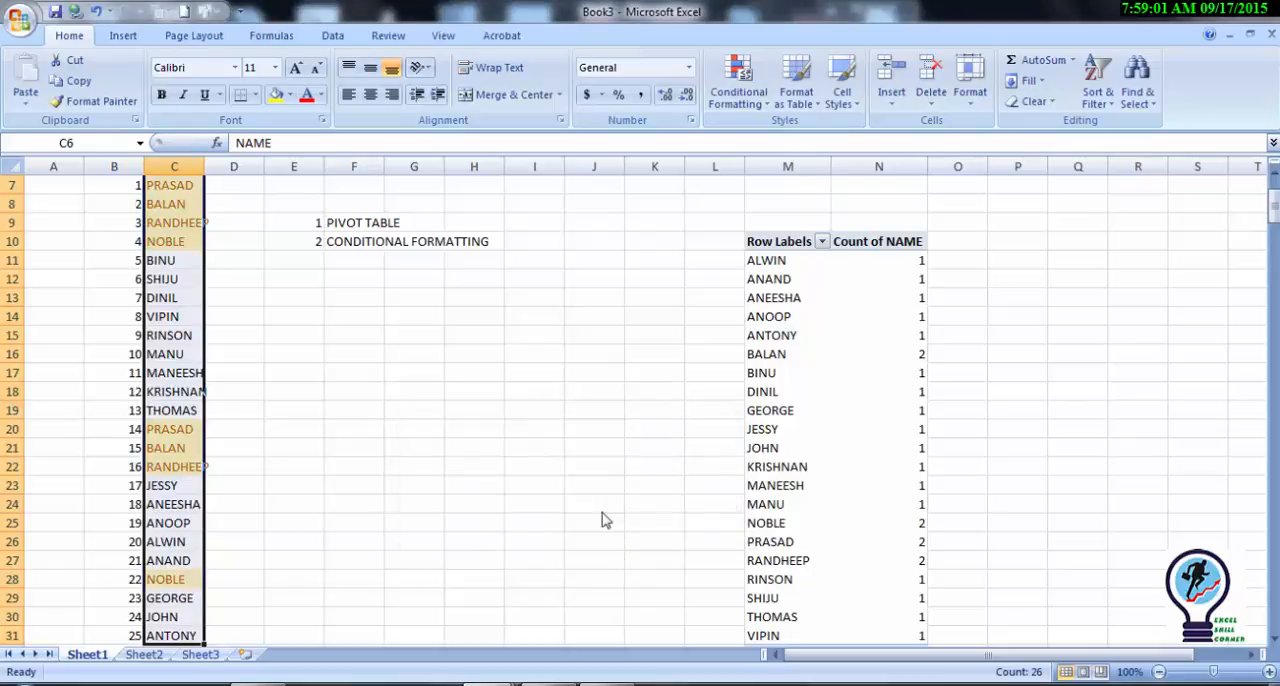
# Step: Examine which entries in the NAME column are highlighted as duplicates
pyautogui.click(310, 386)
pyautogui.press('Up')
pyautogui.press('Up')
pyautogui.press('Up')
pyautogui.press('Up')
pyautogui.press('Up')
pyautogui.press('Up')
pyautogui.press('Up')
pyautogui.press('Up')
pyautogui.press('Up')
pyautogui.press('Up')
pyautogui.press('Up')
pyautogui.press('Up')
pyautogui.press('Up')
pyautogui.press('Up')
pyautogui.press('Up')
pyautogui.press('Up')
pyautogui.press('Up')
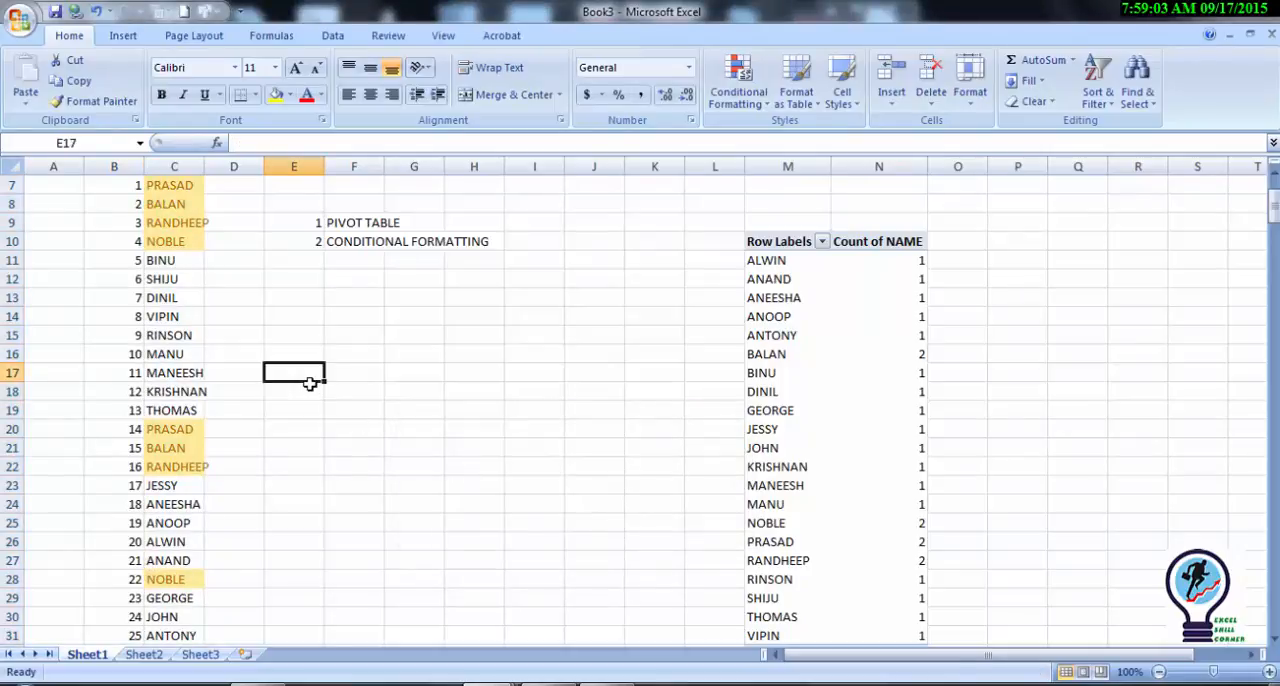
pyautogui.press('Left')
pyautogui.press('Down')
pyautogui.press('Down')
pyautogui.press('Down')
pyautogui.press('Down')
pyautogui.press('Down')
pyautogui.press('Down')
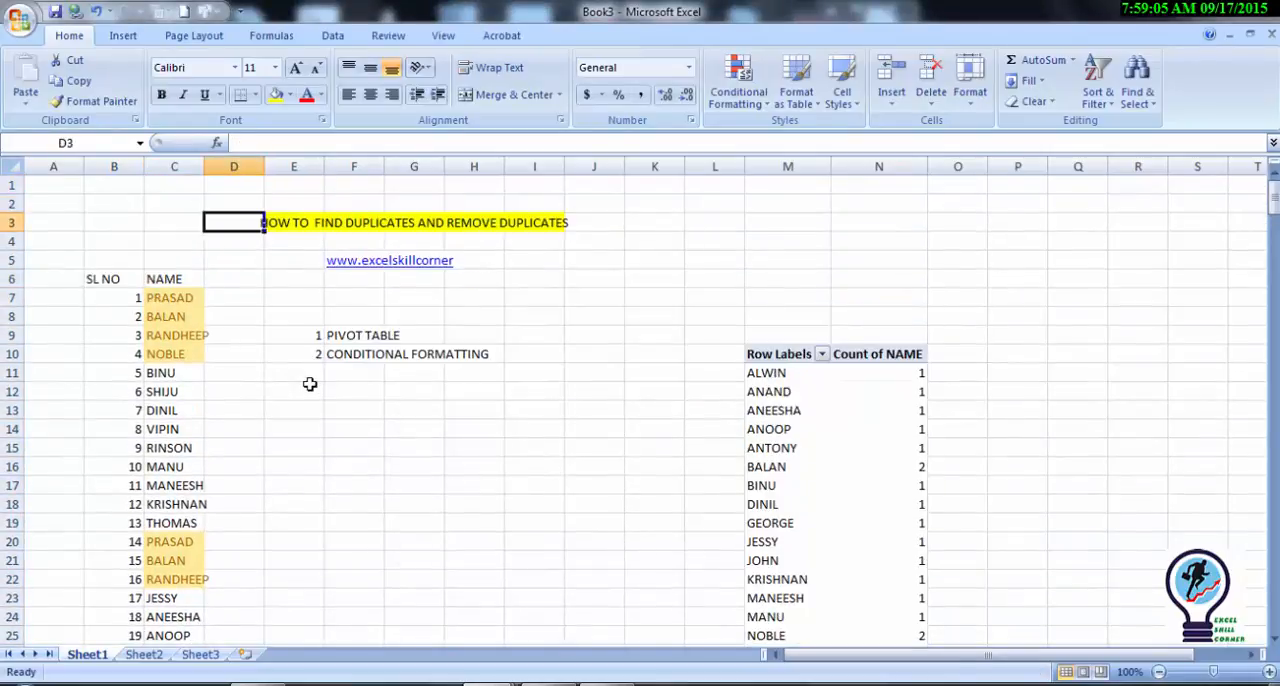
pyautogui.press('Left')
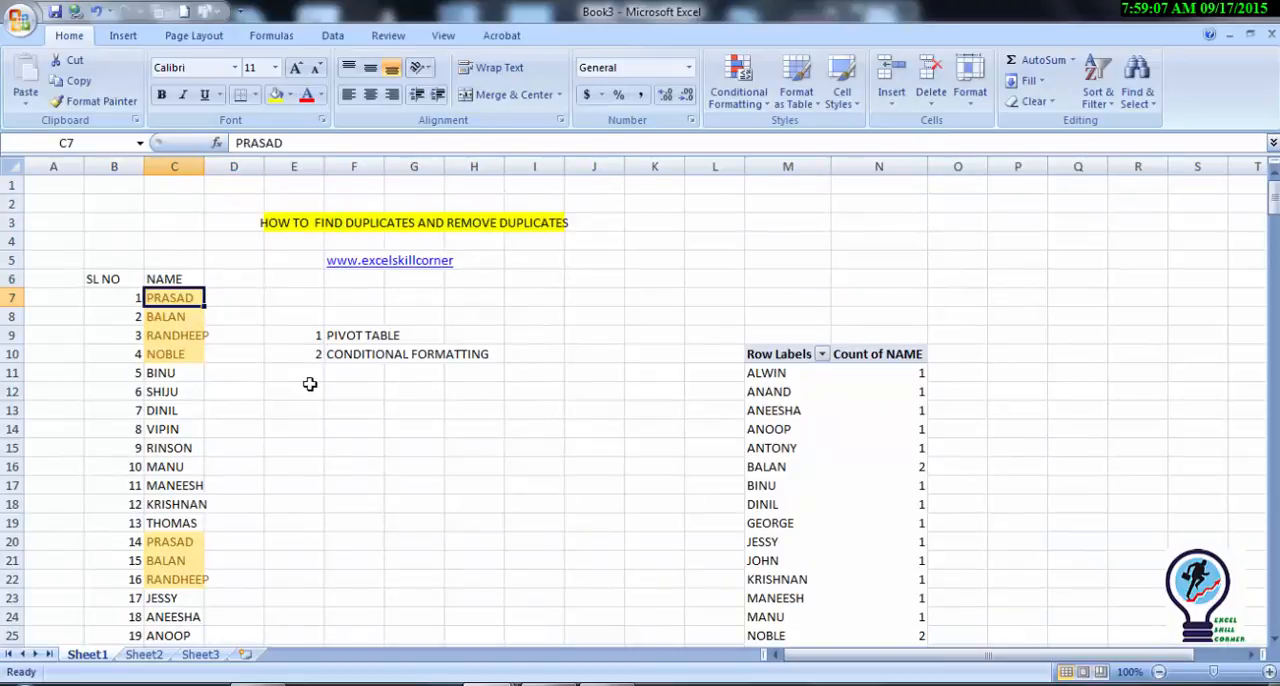
# Step: Copy the NAME list in C6:C31, including its header, to column I starting at I6
pyautogui.press('Up')
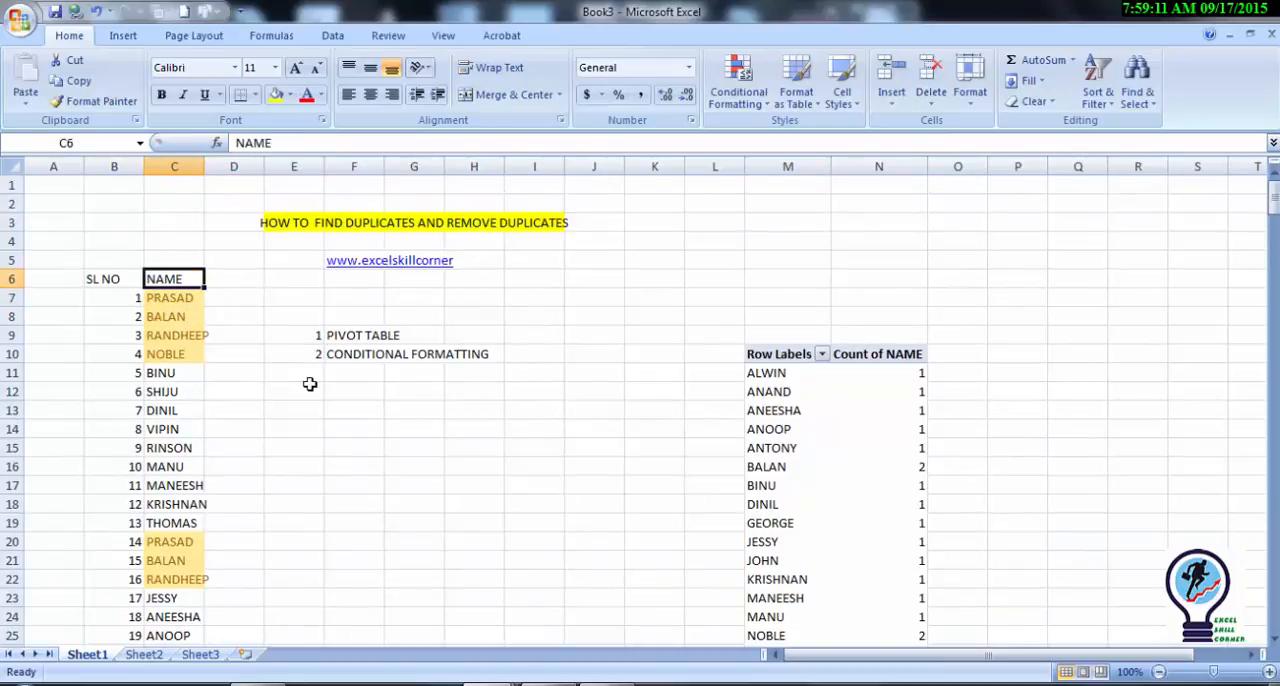
pyautogui.press('Left')
pyautogui.press('Right')
pyautogui.hotkey('ctrl', 'shift', 'Down')
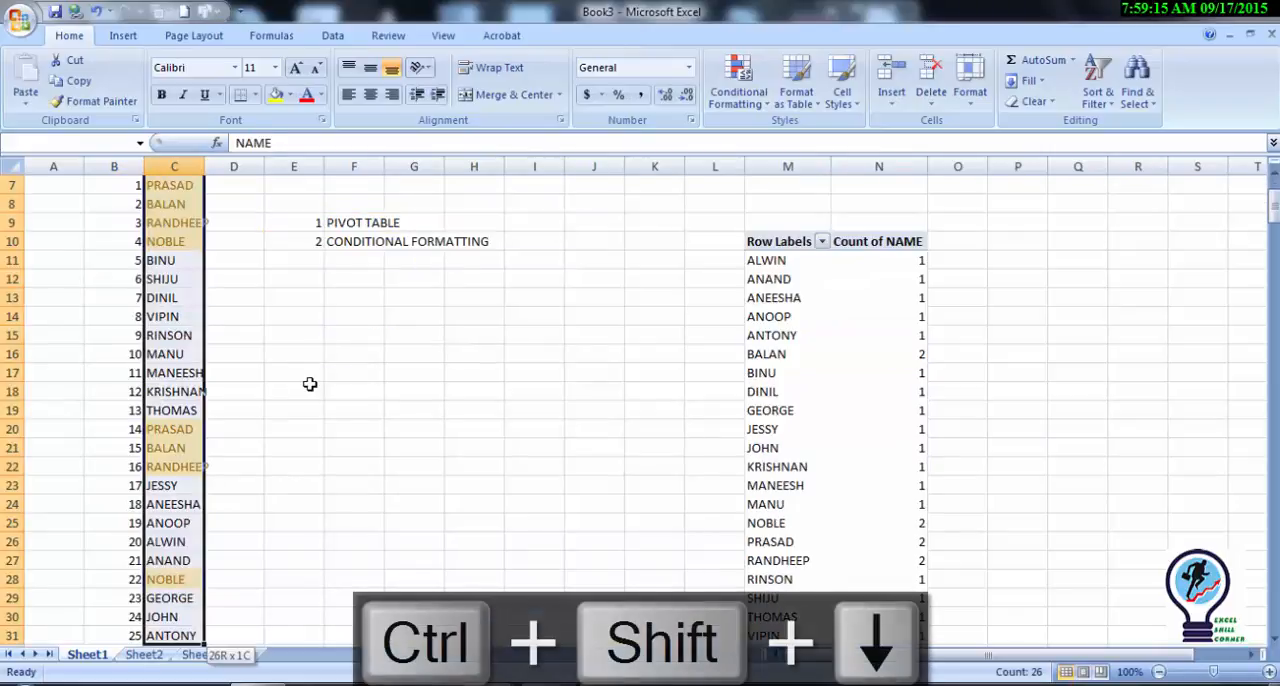
pyautogui.hotkey('ctrl', 'c')
pyautogui.press('Right')
pyautogui.press('Right')
pyautogui.press('Right')
pyautogui.press('Right')
pyautogui.press('Right')
pyautogui.press('Right')
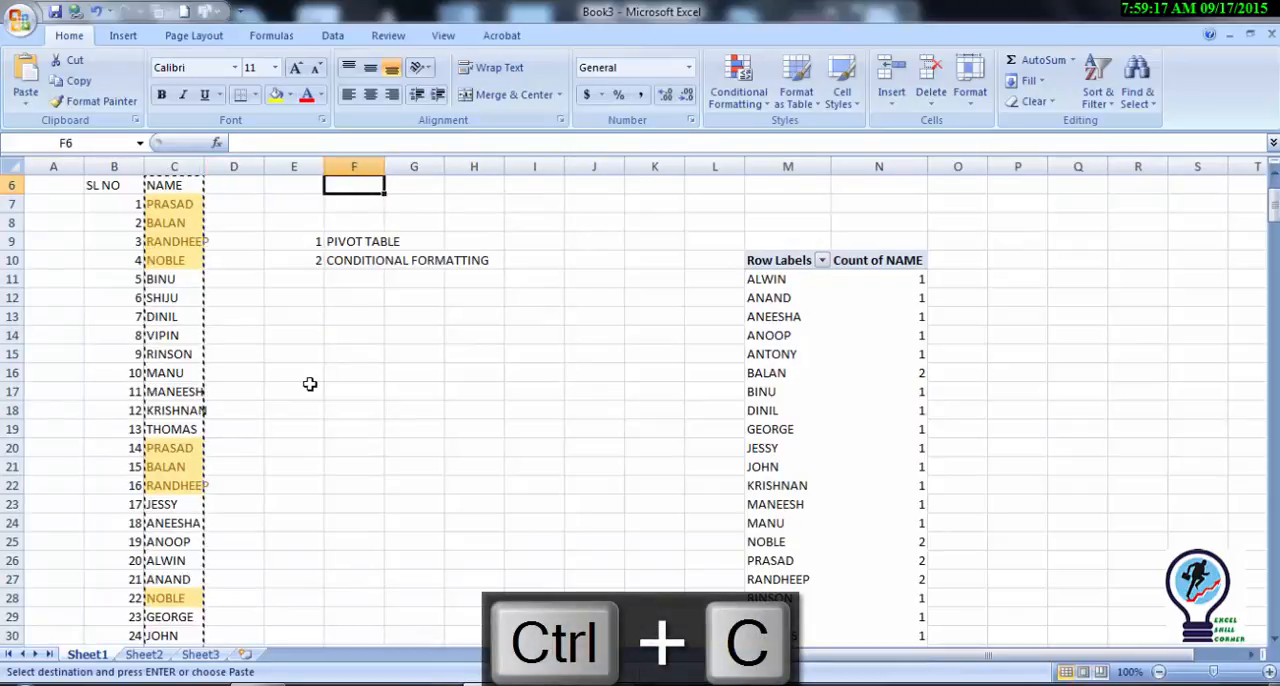
pyautogui.hotkey('ctrl', 'v')
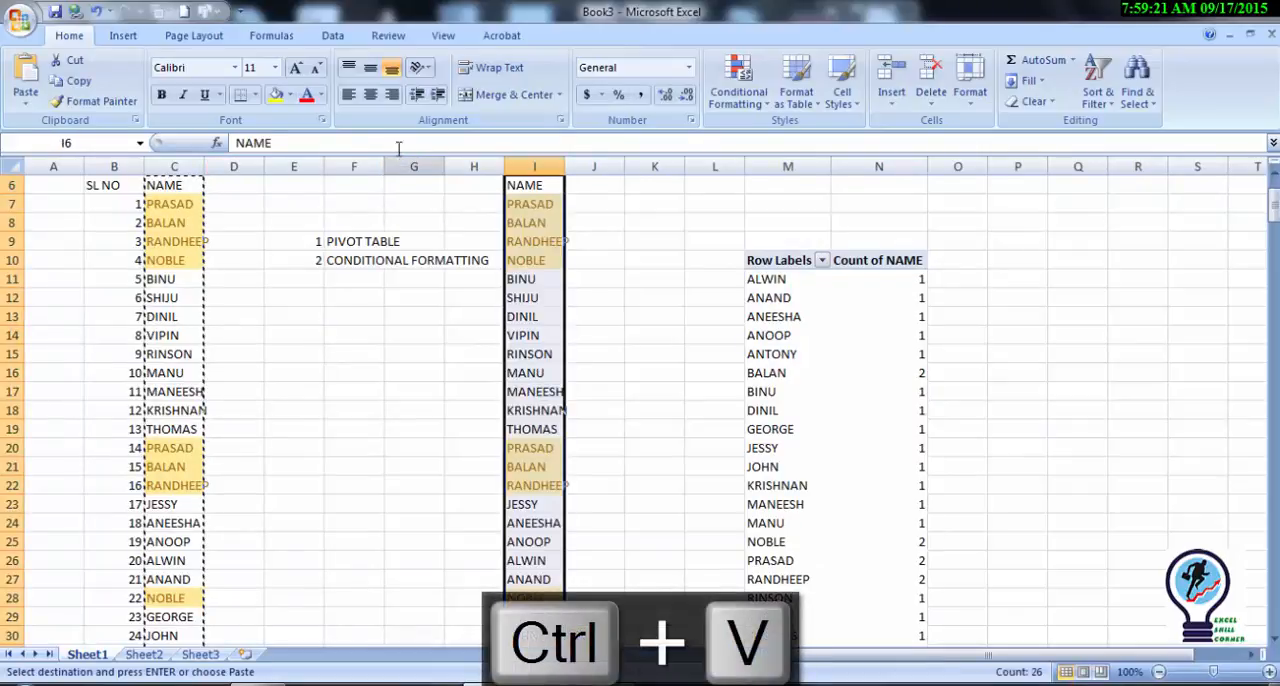
# Step: Remove the duplicate values from the copied list in column I, with the data-has-headers option off
pyautogui.click(333, 37)
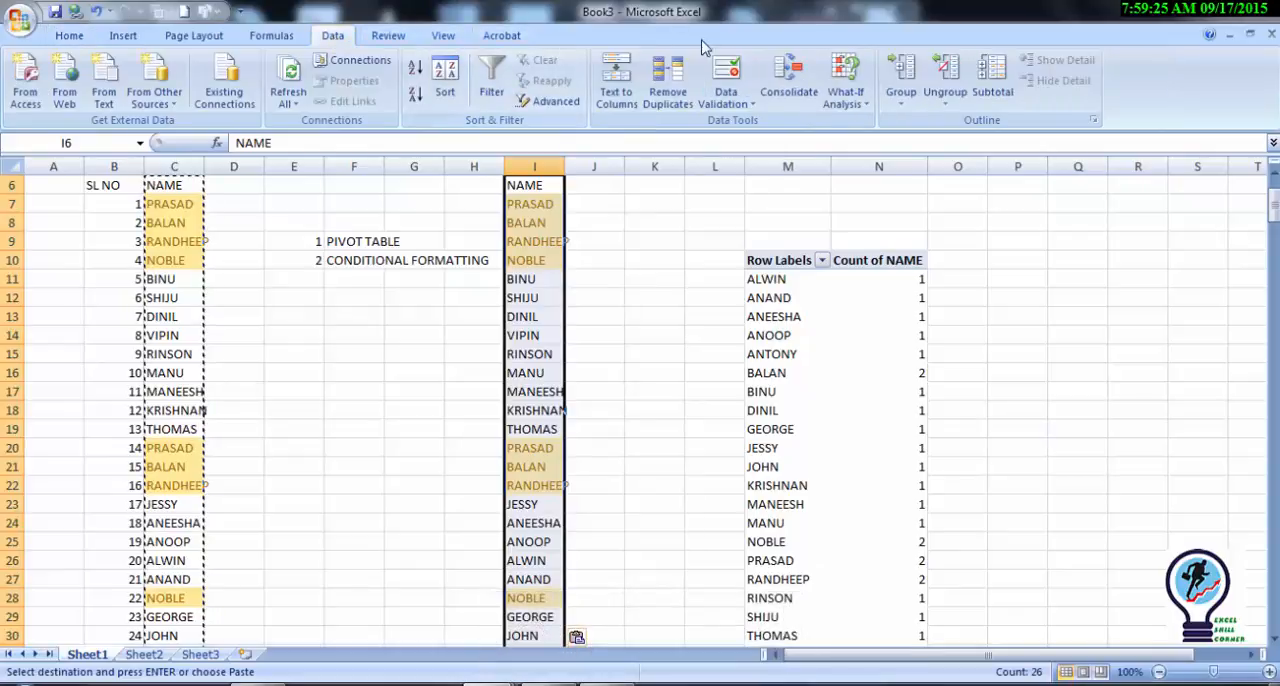
pyautogui.click(664, 80)
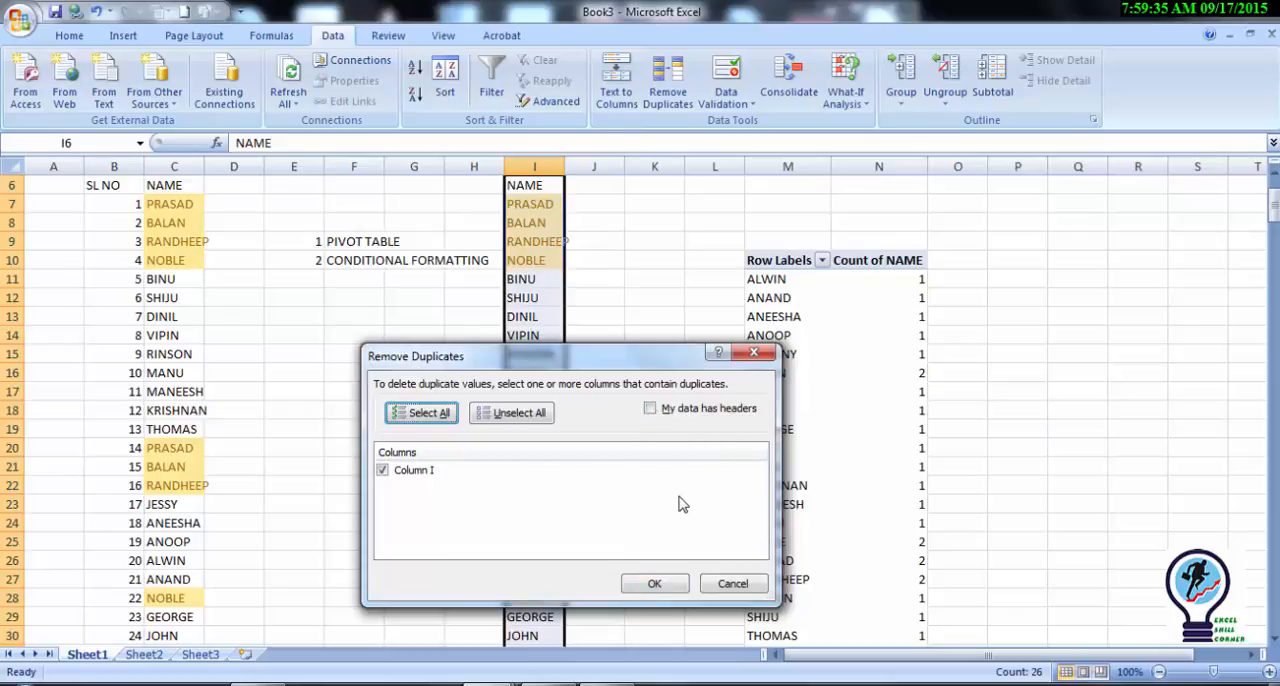
pyautogui.click(655, 586)
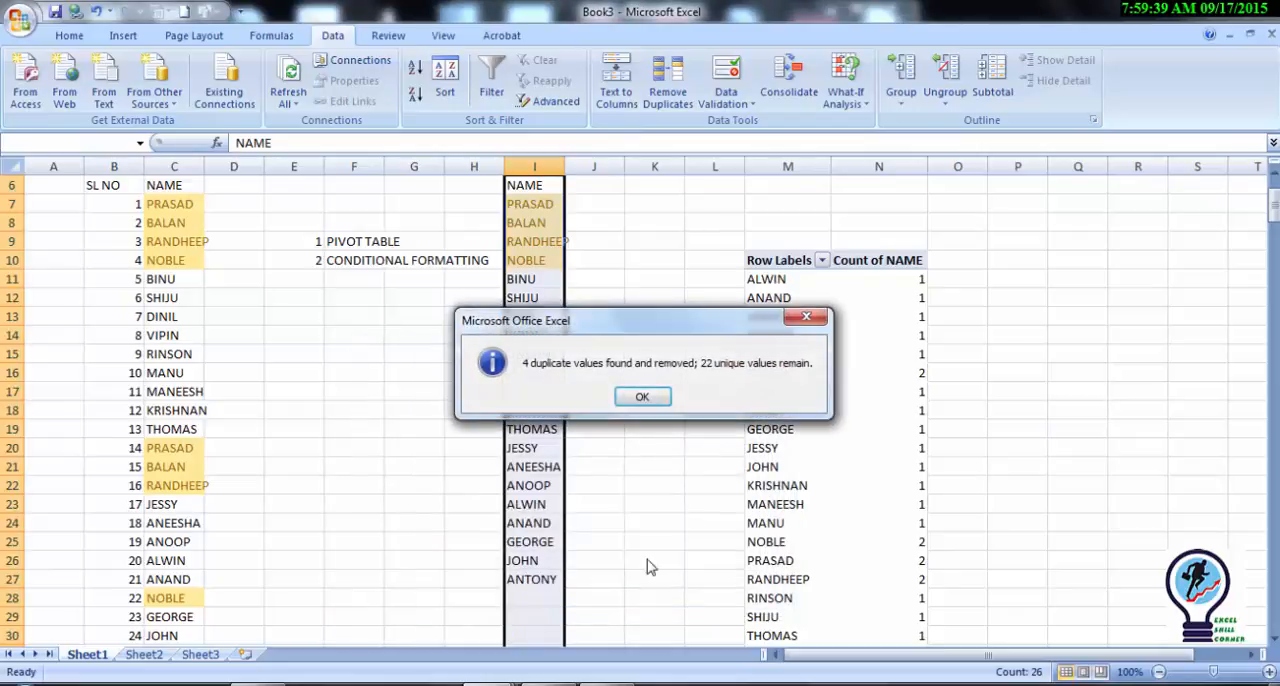
pyautogui.click(630, 398)
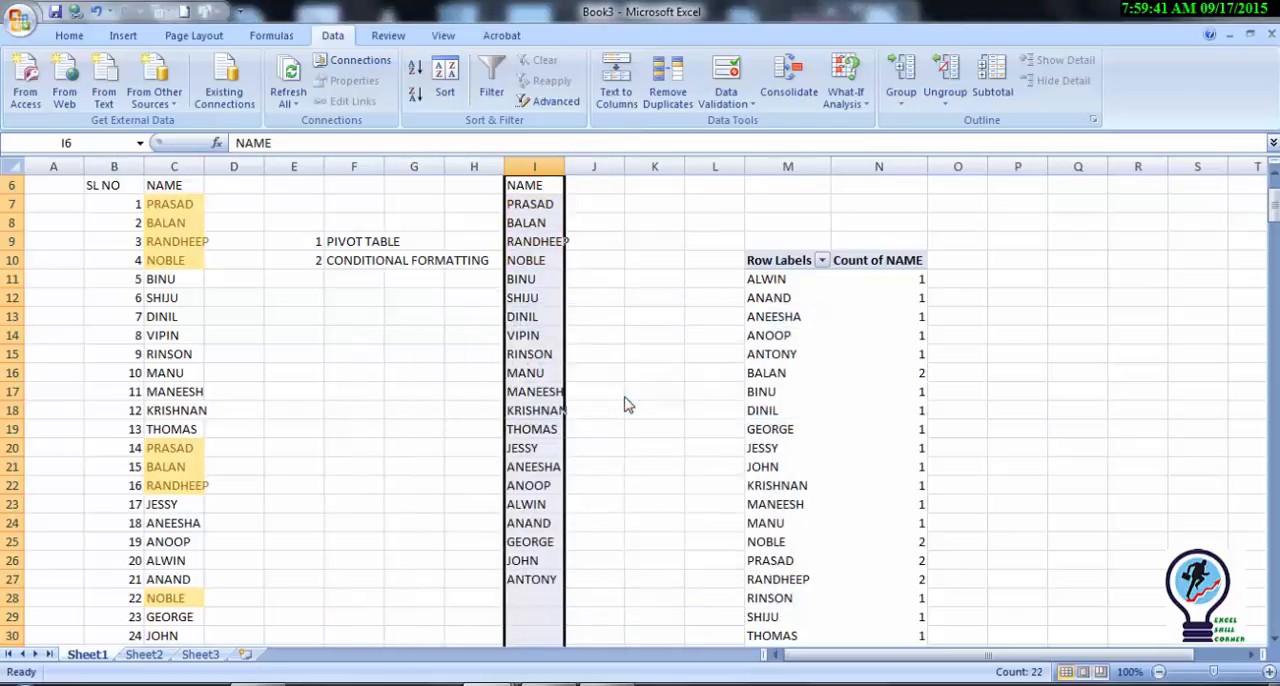
# Step: Review the copied name list in column I from its header to its end, checking for repeated names
pyautogui.click(567, 263)
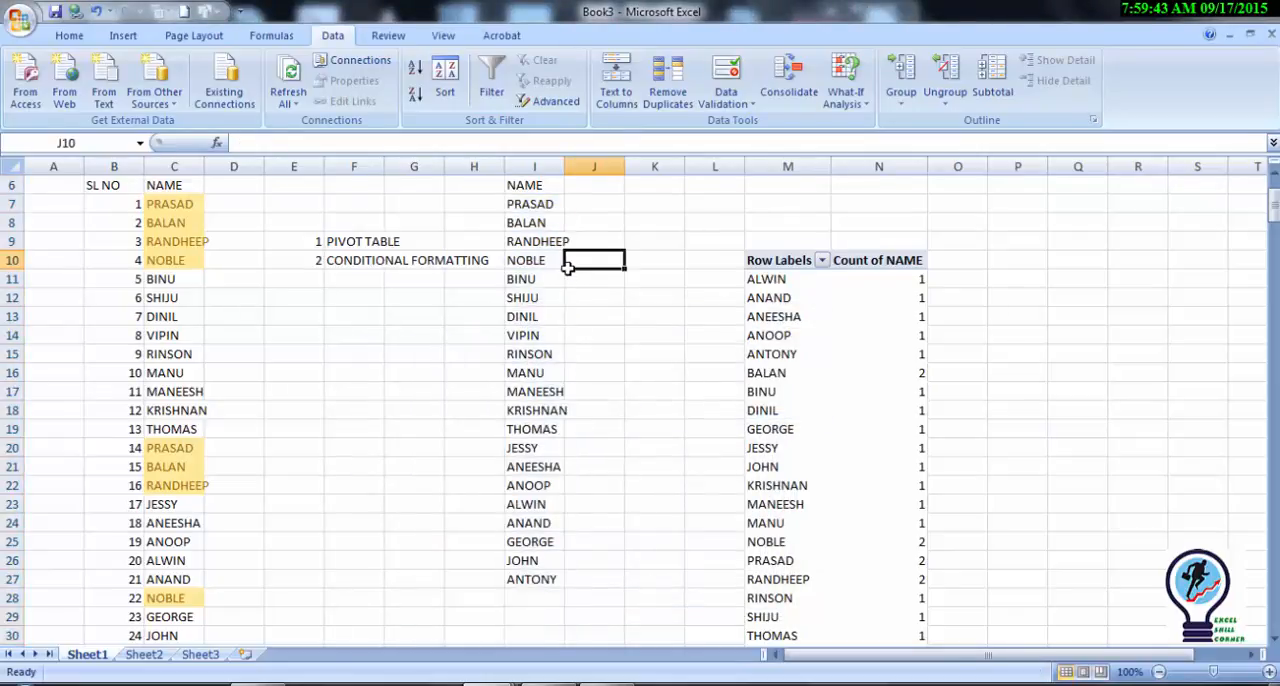
pyautogui.press('Left')
pyautogui.press('Up')
pyautogui.press('Up')
pyautogui.press('Down')
pyautogui.press('Down')
pyautogui.press('Down')
pyautogui.press('Down')
pyautogui.press('Down')
pyautogui.press('Down')
pyautogui.press('Down')
pyautogui.press('Down')
pyautogui.press('Down')
pyautogui.press('Down')
pyautogui.press('Down')
pyautogui.press('Down')
pyautogui.press('Down')
pyautogui.press('Down')
pyautogui.press('Down')
pyautogui.press('Down')
pyautogui.press('Down')
pyautogui.press('Down')
pyautogui.press('Down')
pyautogui.press('Down')
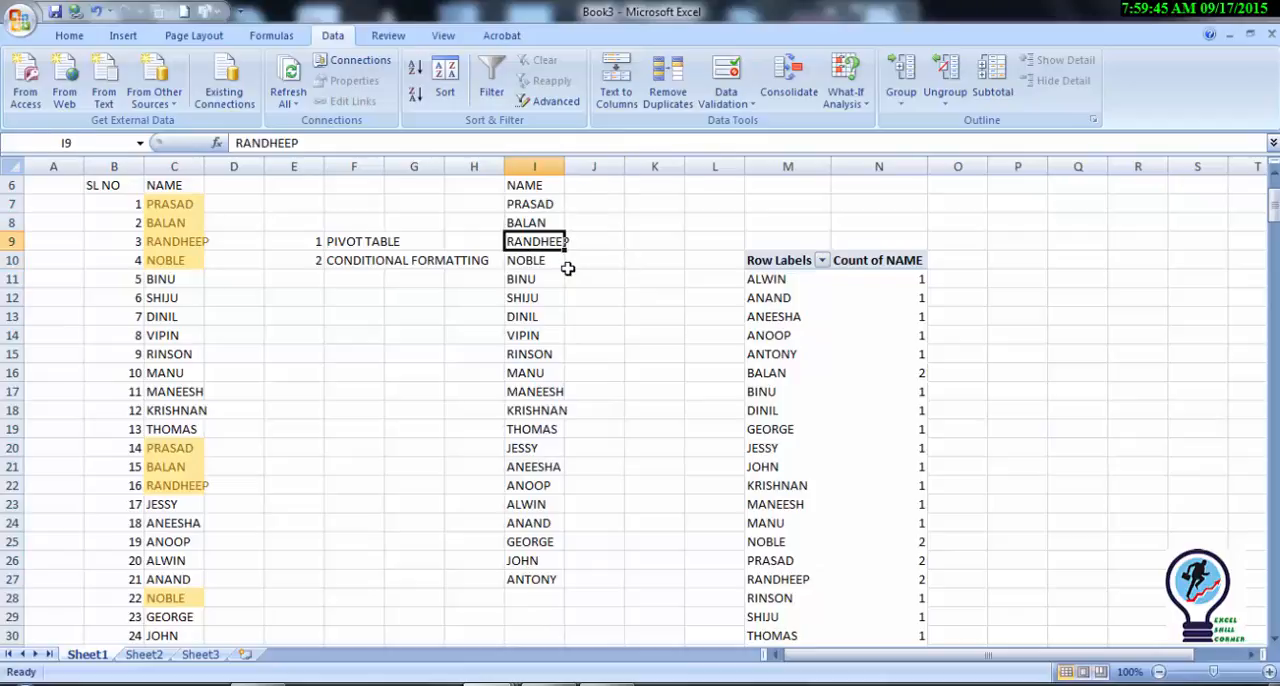
pyautogui.press('Down')
pyautogui.press('Down')
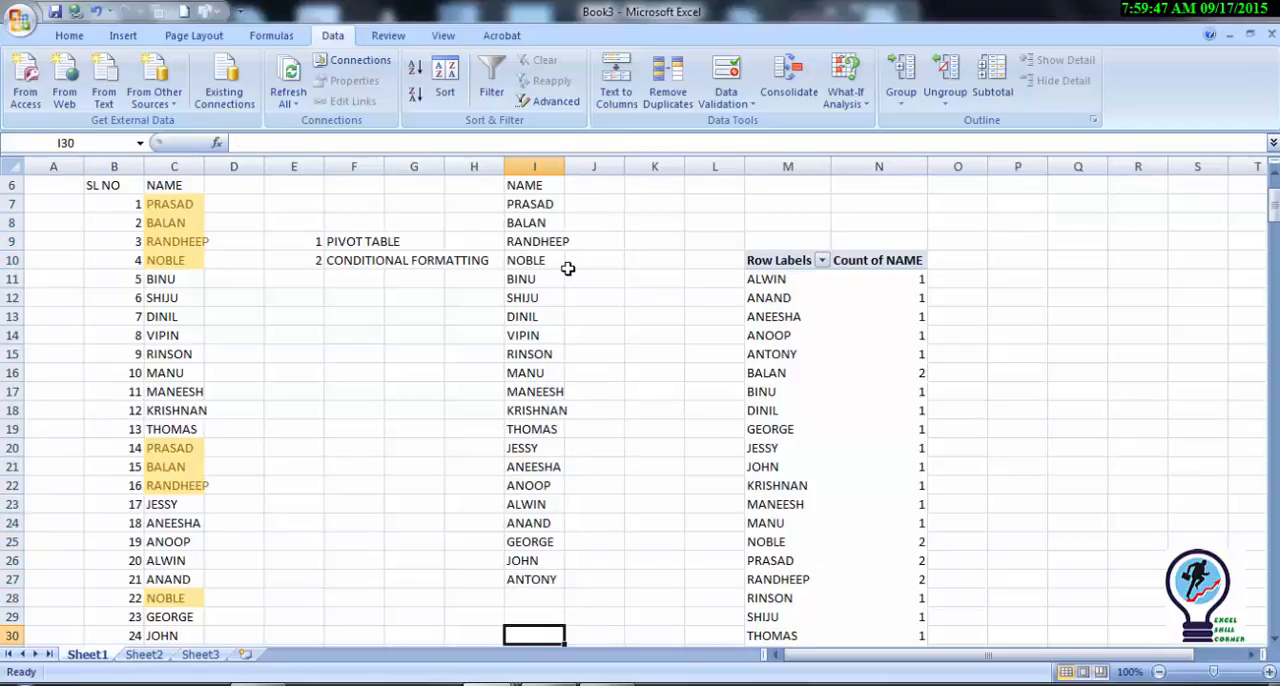
pyautogui.press('Up')
pyautogui.press('Up')
pyautogui.press('Up')
pyautogui.press('Up')
pyautogui.press('Up')
pyautogui.press('Up')
pyautogui.press('Up')
pyautogui.press('Up')
pyautogui.press('Up')
pyautogui.press('Up')
pyautogui.press('Up')
pyautogui.press('Up')
pyautogui.press('Up')
pyautogui.press('Up')
pyautogui.press('Up')
pyautogui.press('Up')
pyautogui.press('Up')
pyautogui.press('Up')
pyautogui.press('Up')
pyautogui.press('Up')
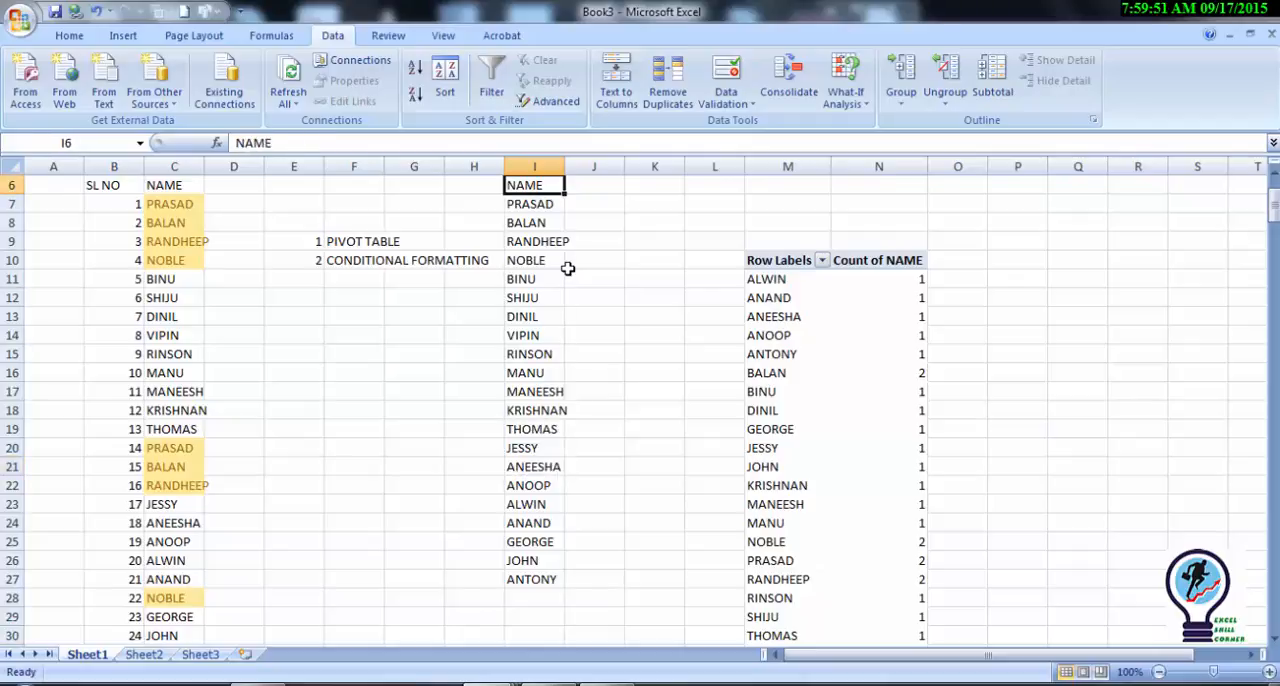
pyautogui.press('Up')
pyautogui.press('Up')
pyautogui.press('Up')
pyautogui.press('Up')
pyautogui.press('Up')
pyautogui.press('Down')
pyautogui.press('Down')
pyautogui.press('Down')
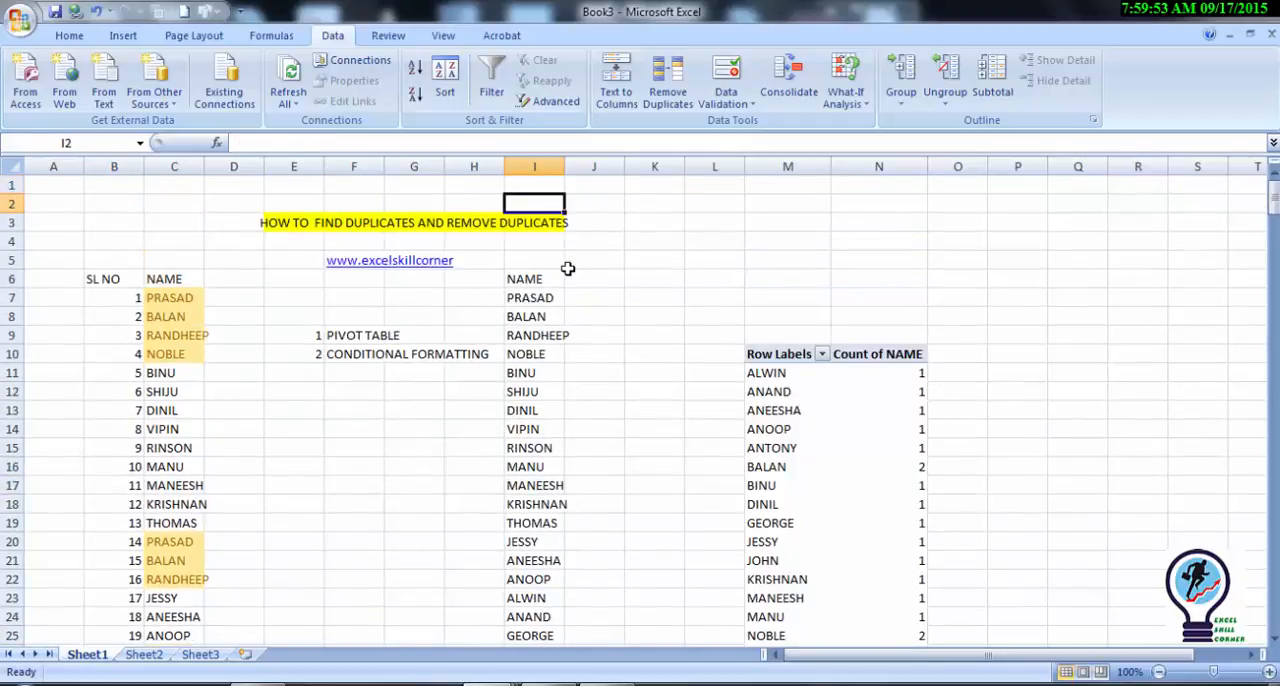